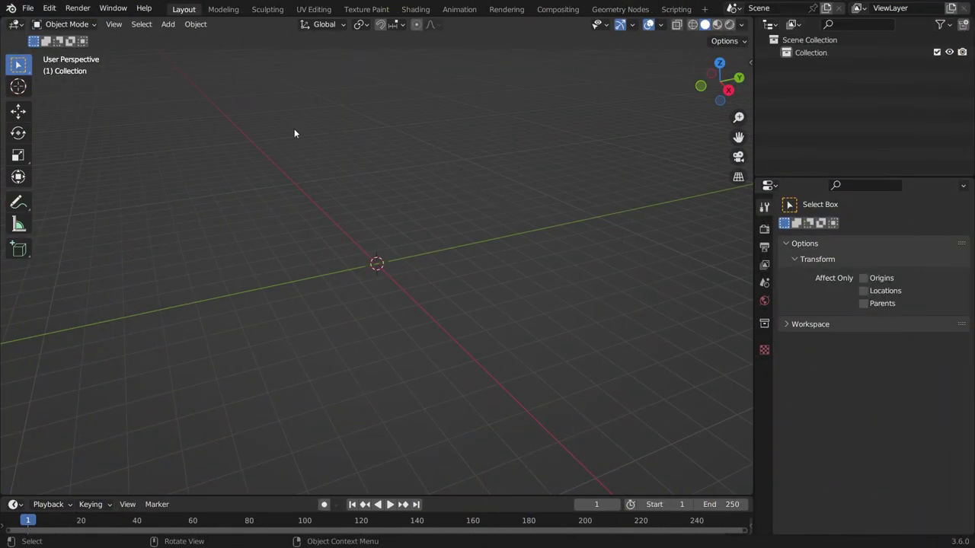
Step: Add a circle mesh with 6 vertices to form a hexagon, viewed from the top
key("shift+a")
mouse_move(294, 131)
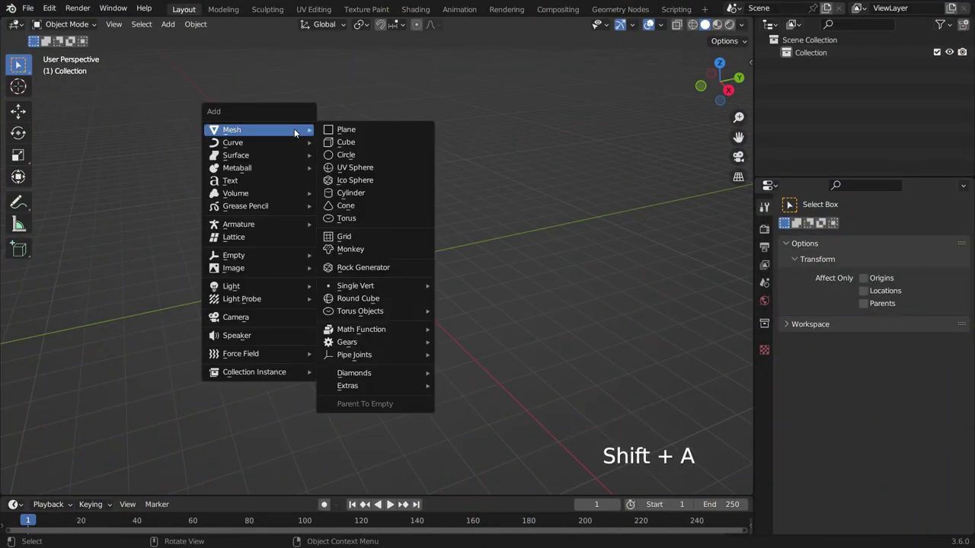
left_click(379, 157)
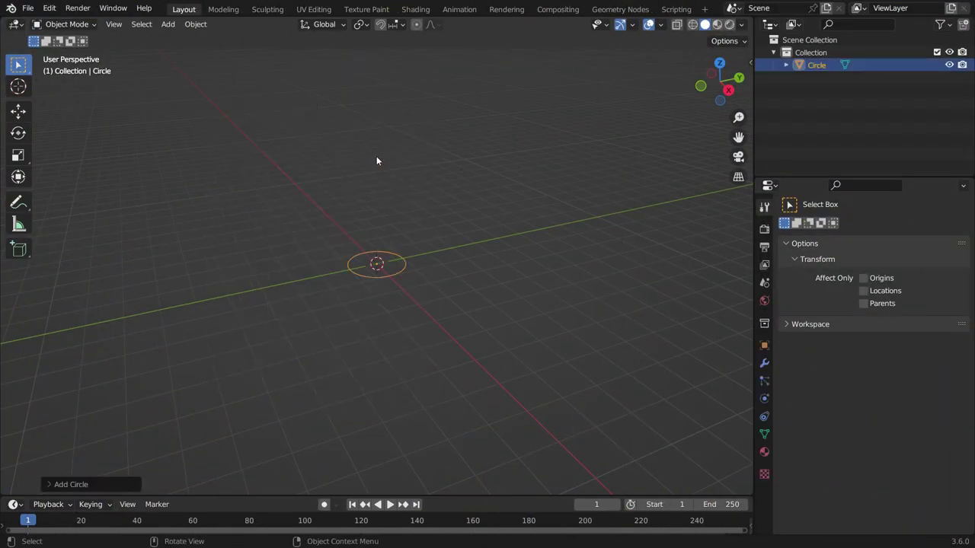
left_click(59, 479)
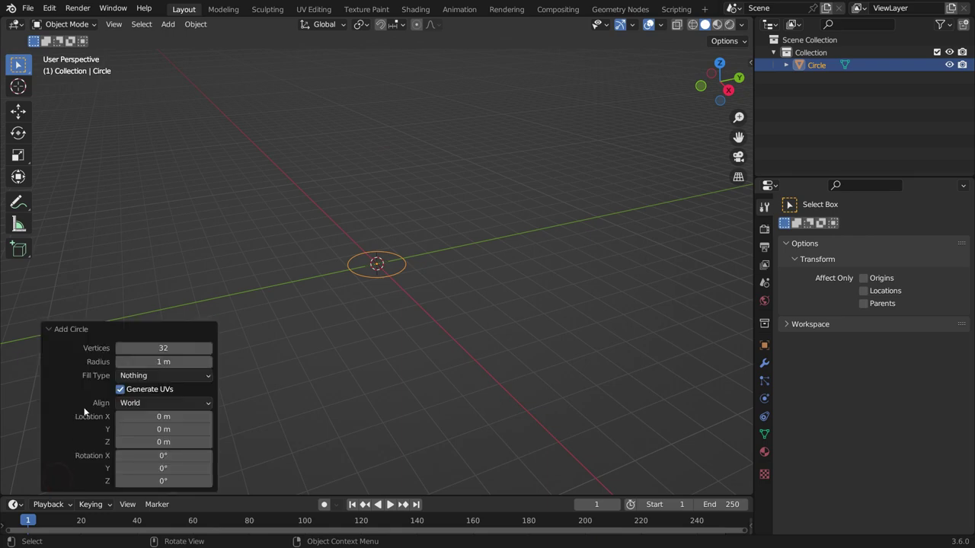
left_click(174, 348)
type("6")
key("Return")
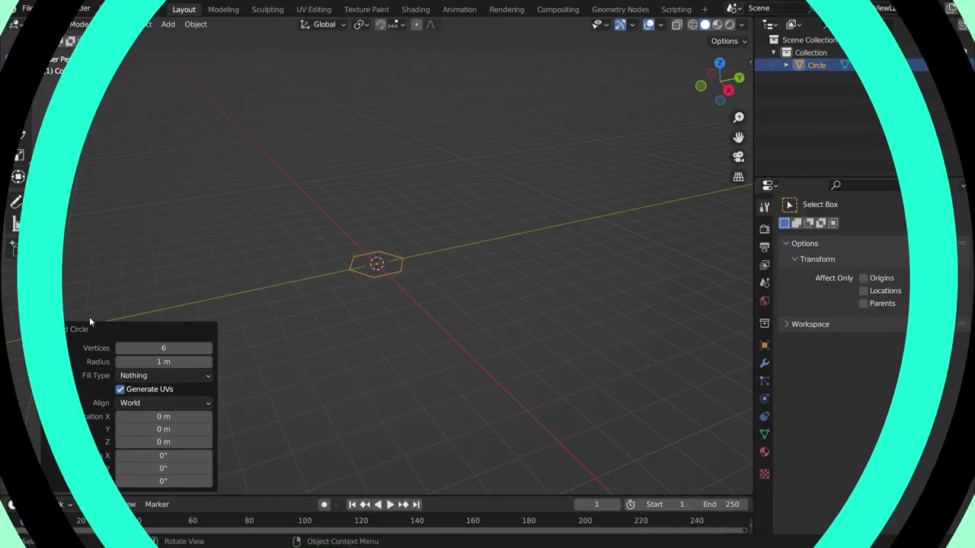
left_click(48, 331)
key("KP_7")
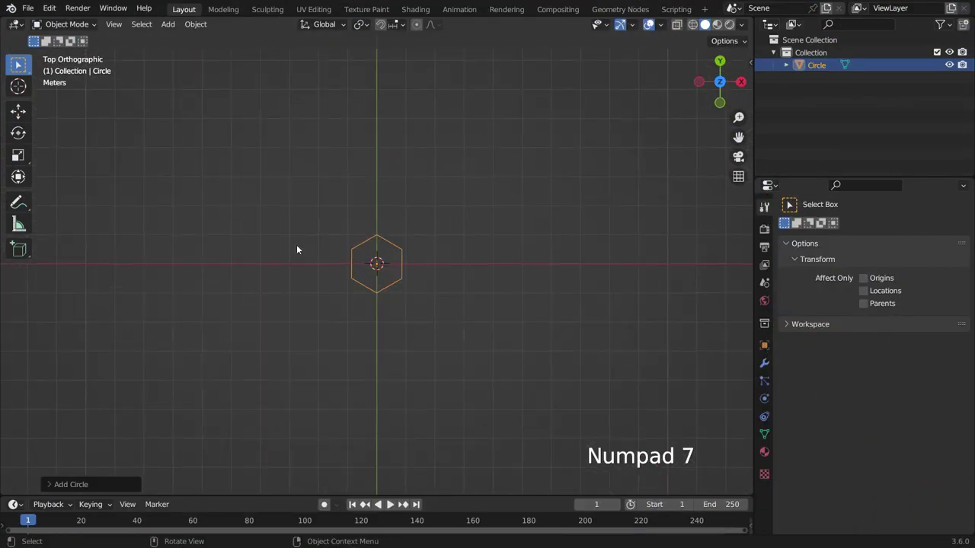
middle_click_drag(447, 270, 165, 300, "shift")
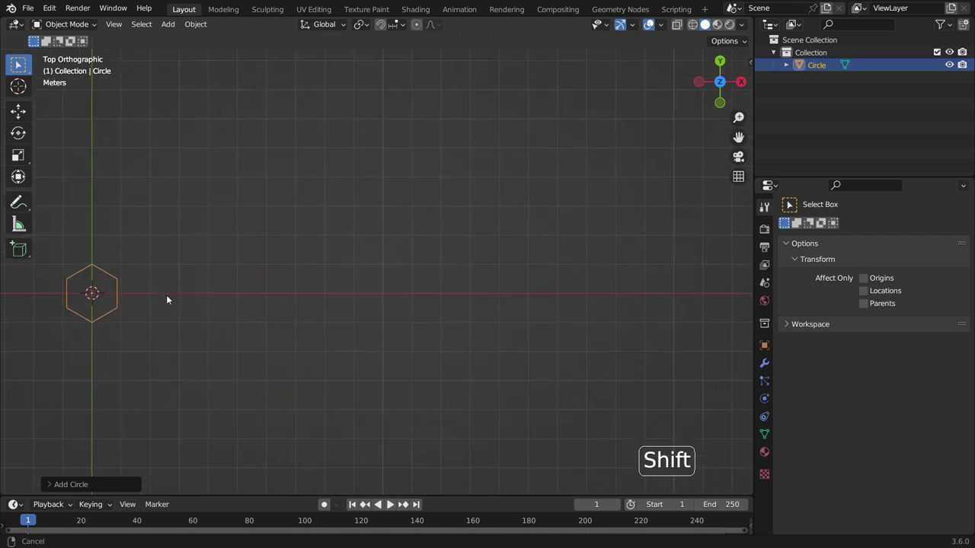
Step: Add an Array modifier to the hexagon and raise its copy count to 14
left_click(764, 363)
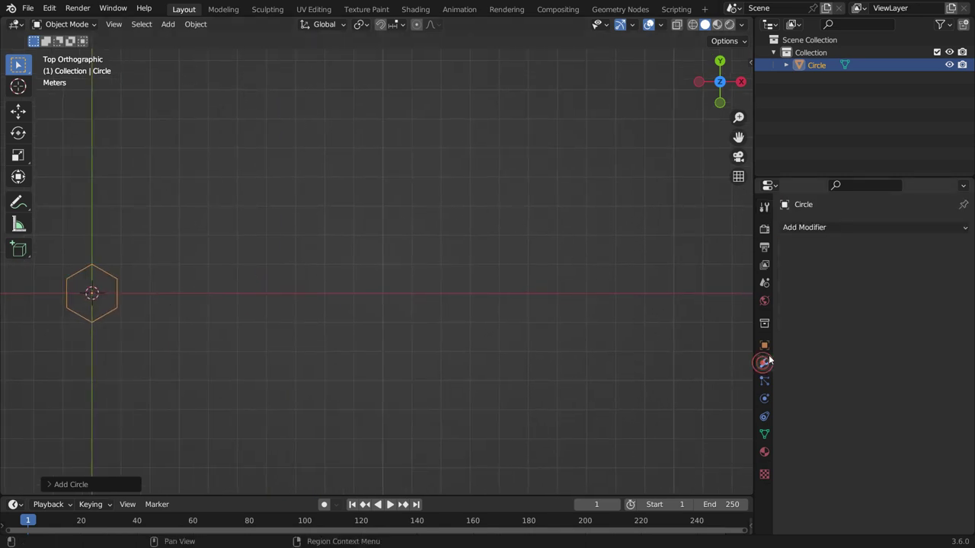
left_click(816, 228)
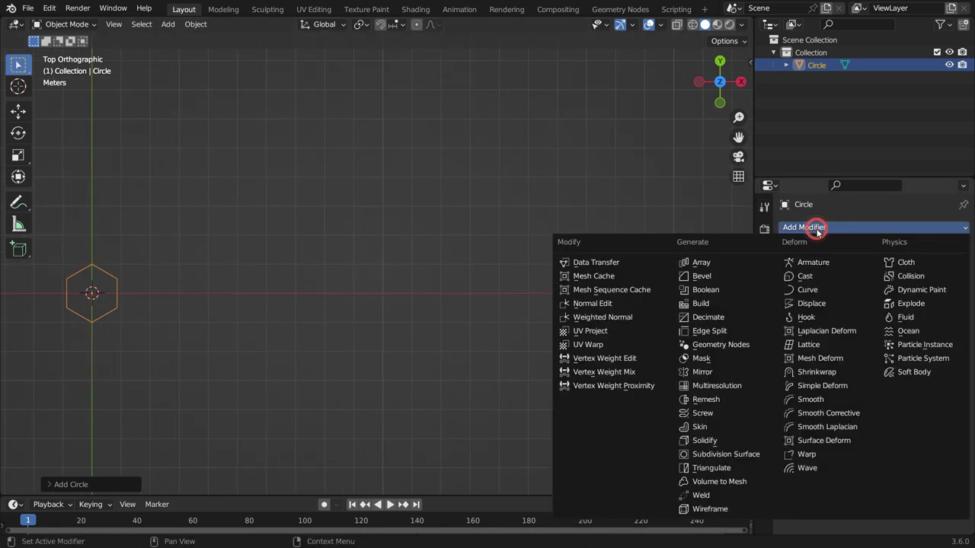
left_click(738, 263)
left_click(948, 282)
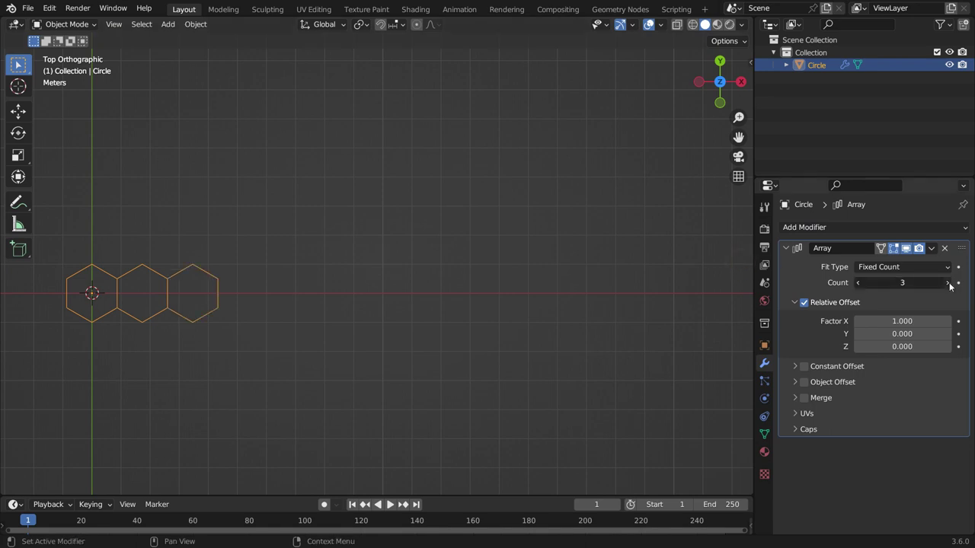
left_click(948, 282)
left_click(948, 282)
left_click(948, 282)
left_click(948, 283)
left_click(948, 282)
left_click(948, 282)
left_click(948, 283)
left_click(947, 282)
left_click(948, 283)
left_click(948, 282)
left_click(948, 283)
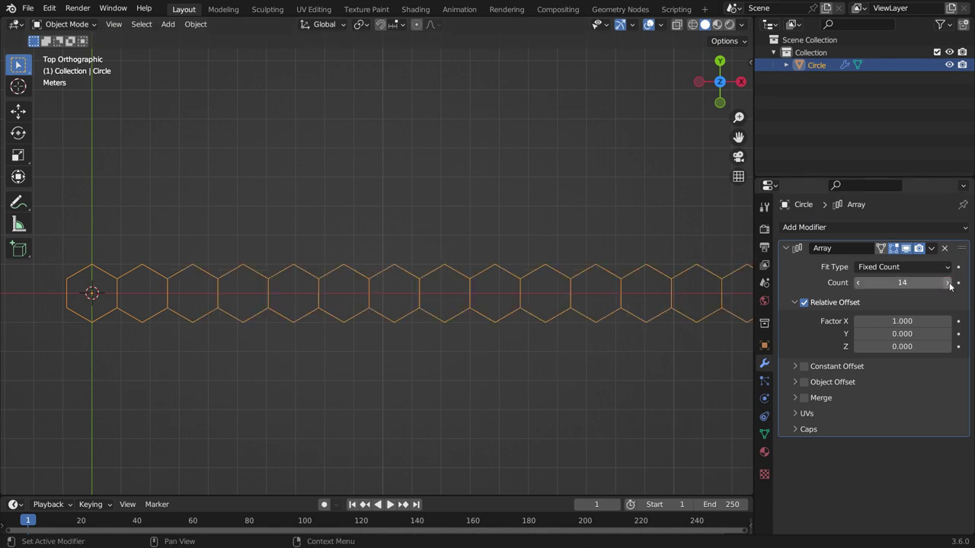
Step: Set the array's relative offset X factor to 1 and enable Merge
scroll(507, 334, "down", 1)
middle_click_drag(564, 340, 509, 353, "shift")
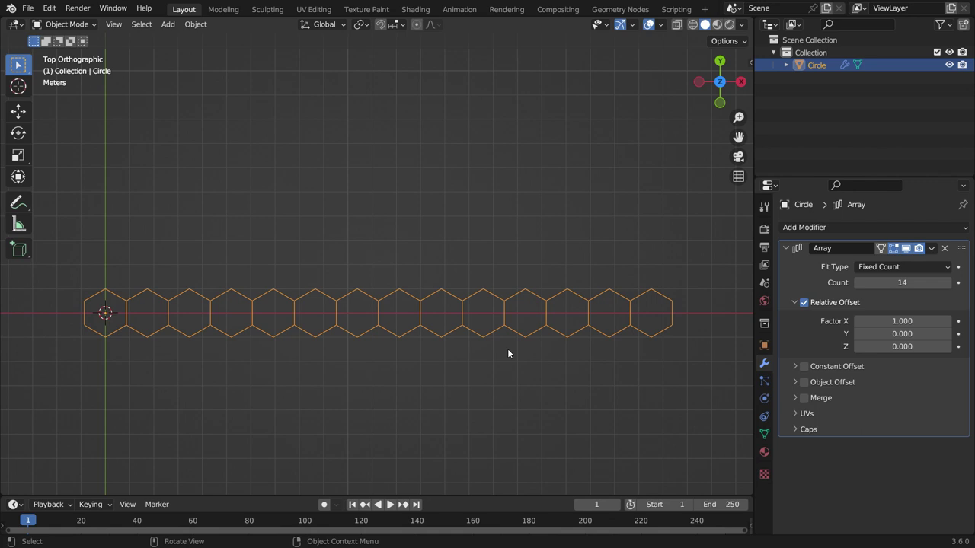
mouse_move(880, 321)
left_mouse_down()
mouse_move(956, 320)
mouse_move(861, 320)
mouse_move(913, 321)
mouse_move(881, 319)
left_mouse_up()
left_click(907, 322)
type("1")
key("Return")
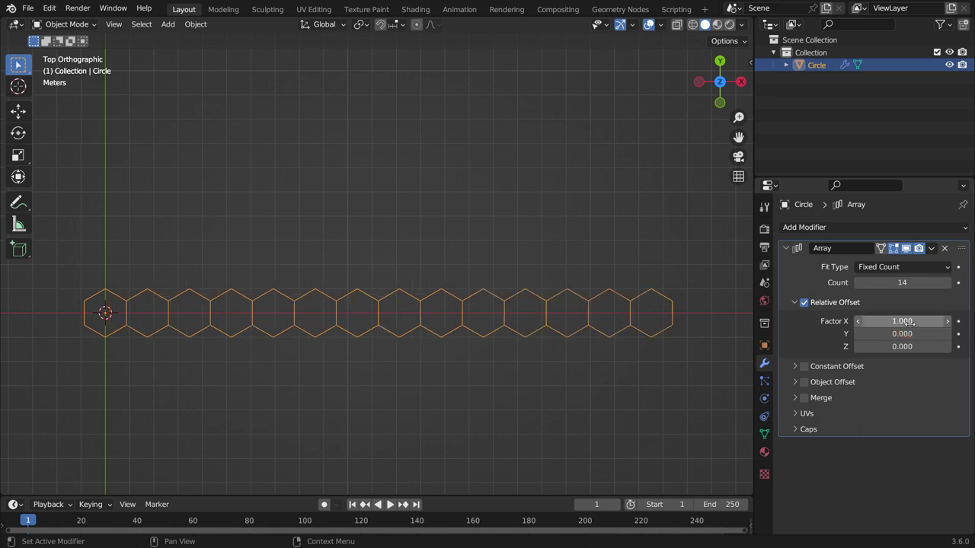
left_click(820, 401)
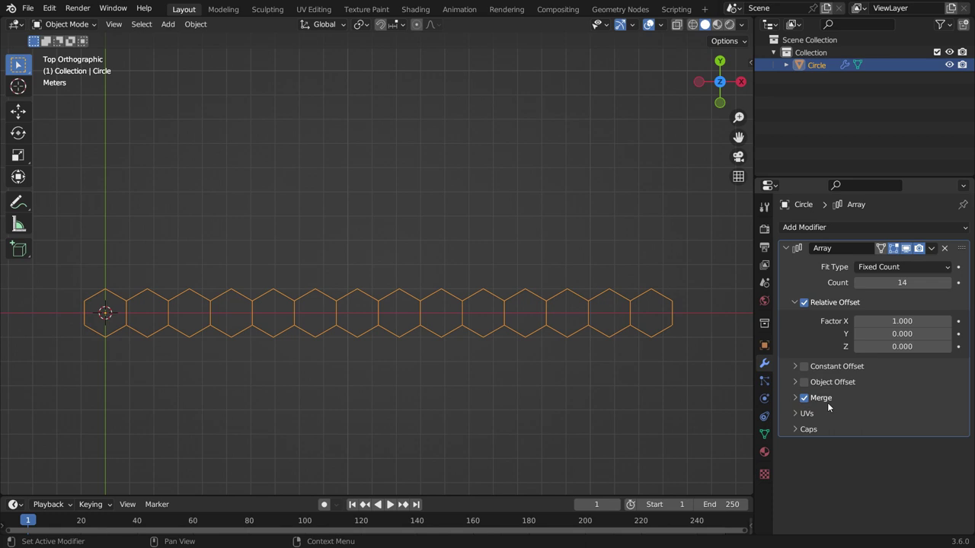
Step: Add a second Array using constant offset X 0.87 m, Y 1.63 m instead of relative offset
left_click(786, 248)
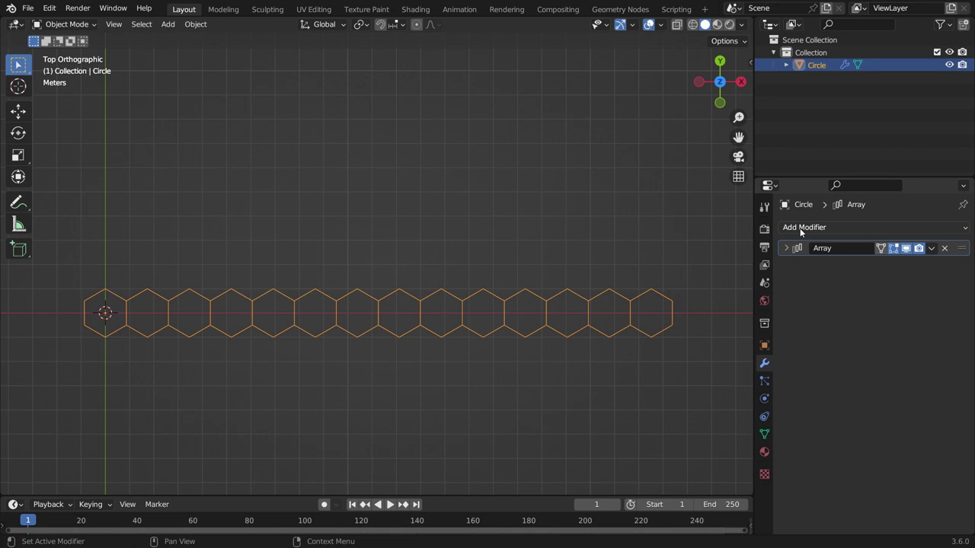
left_click(800, 227)
left_click(699, 262)
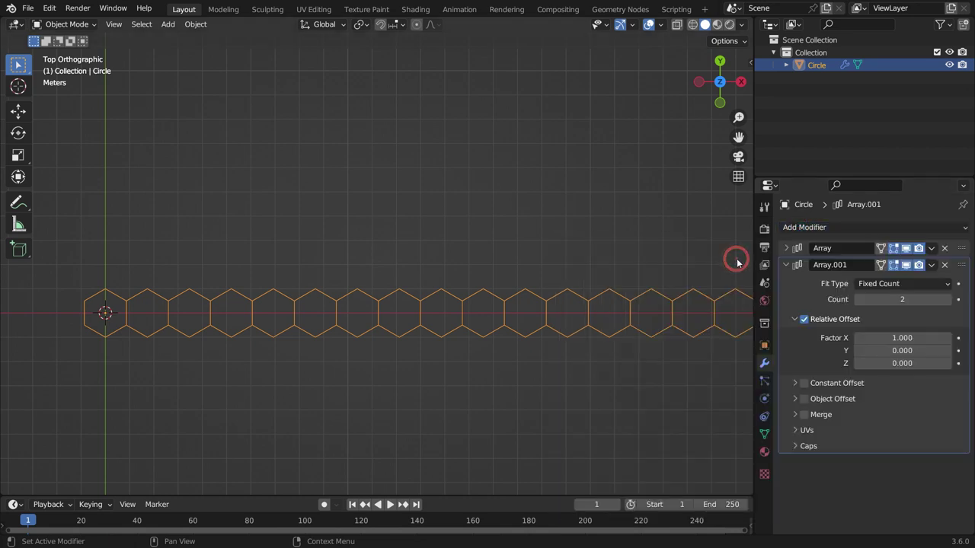
left_click(805, 319)
left_click(804, 383)
left_click(795, 383)
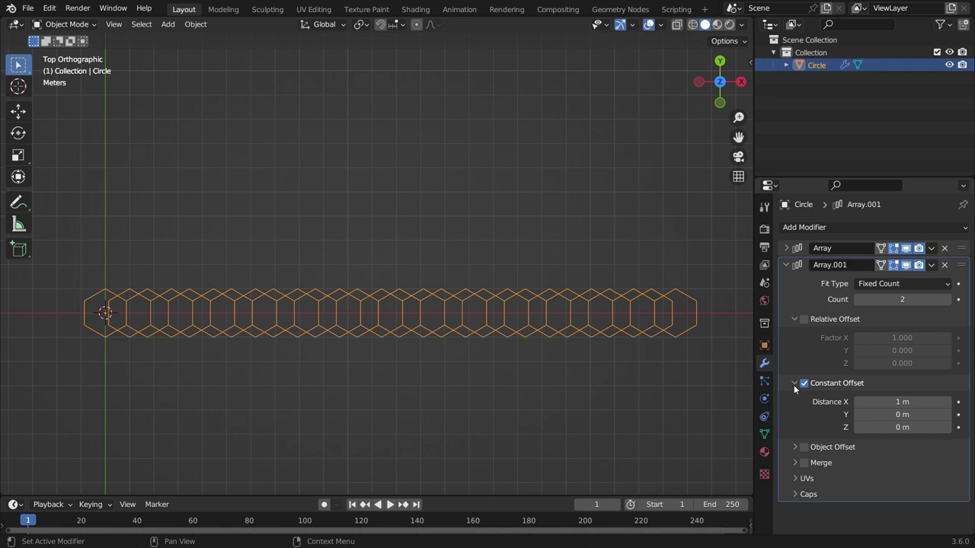
left_click_drag(901, 415, 961, 414)
left_click_drag(902, 401, 889, 401)
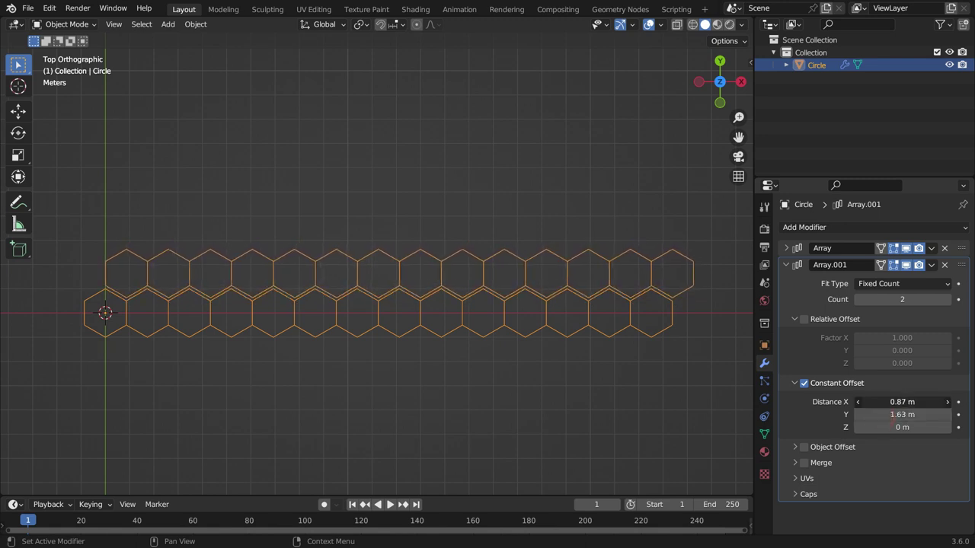
Step: Enable Merge on the second array with a merge distance of 0.7 m
left_click(804, 462)
left_click(795, 462)
scroll(861, 476, "down", 1)
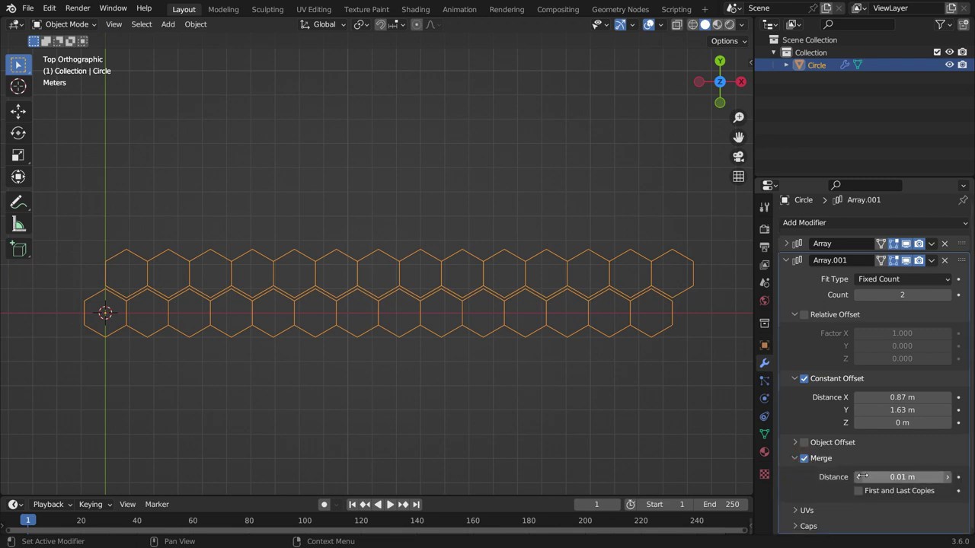
left_click_drag(881, 476, 910, 476)
scroll(567, 306, "up", 1)
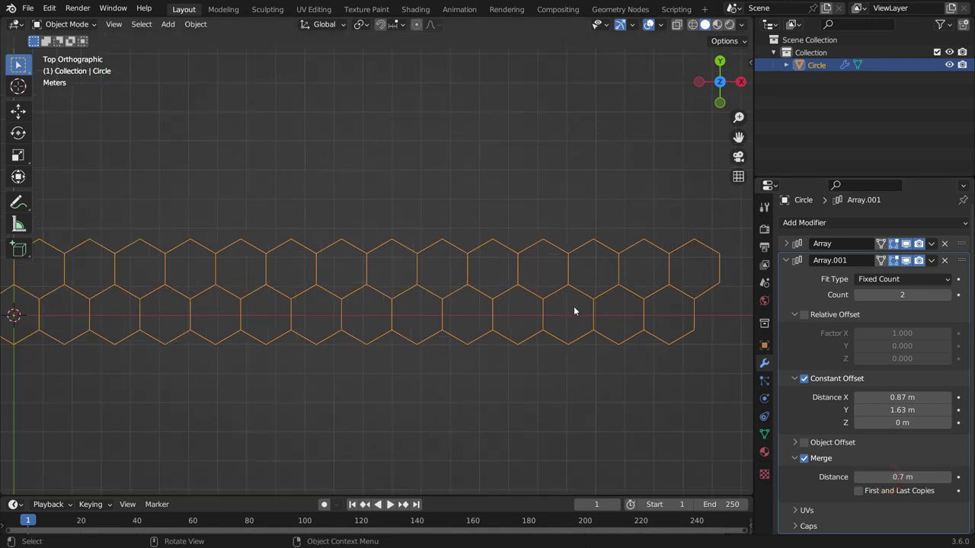
scroll(574, 306, "down", 1)
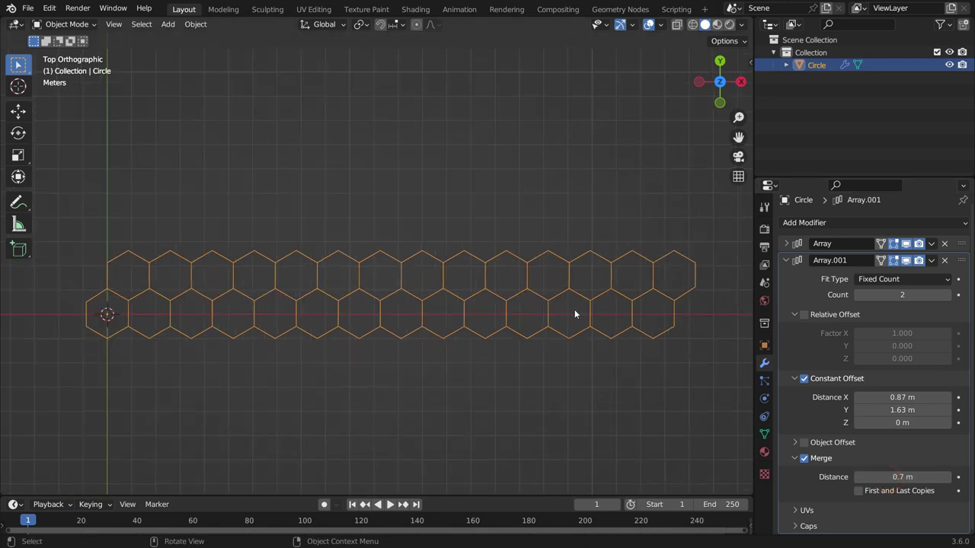
Step: Increase the second array's count to 10 rows and center the honeycomb in view
left_click(948, 295)
left_click(948, 294)
left_click(948, 295)
left_click(948, 295)
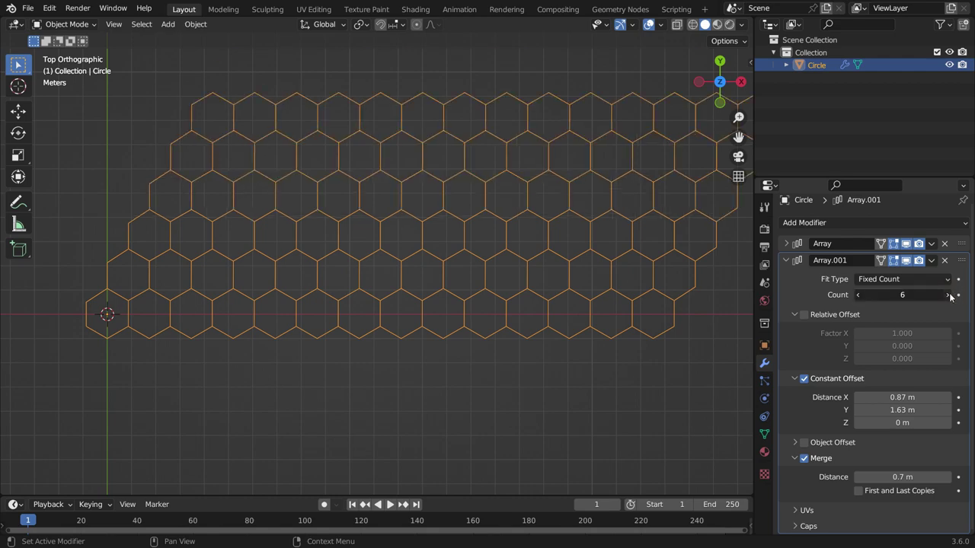
left_click(948, 295)
left_click(948, 295)
left_click(948, 294)
left_click(948, 295)
scroll(391, 340, "down", 3)
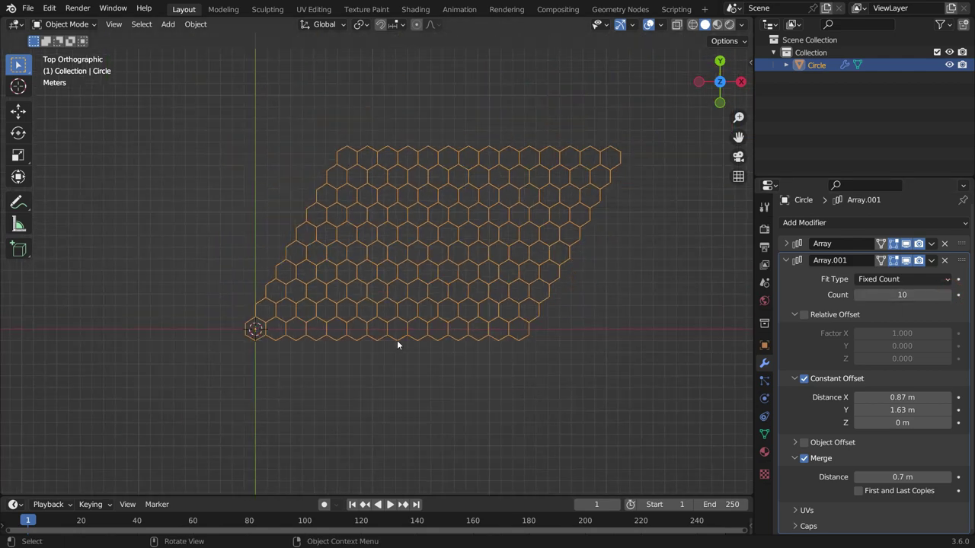
middle_click_drag(495, 255, 413, 328, "shift")
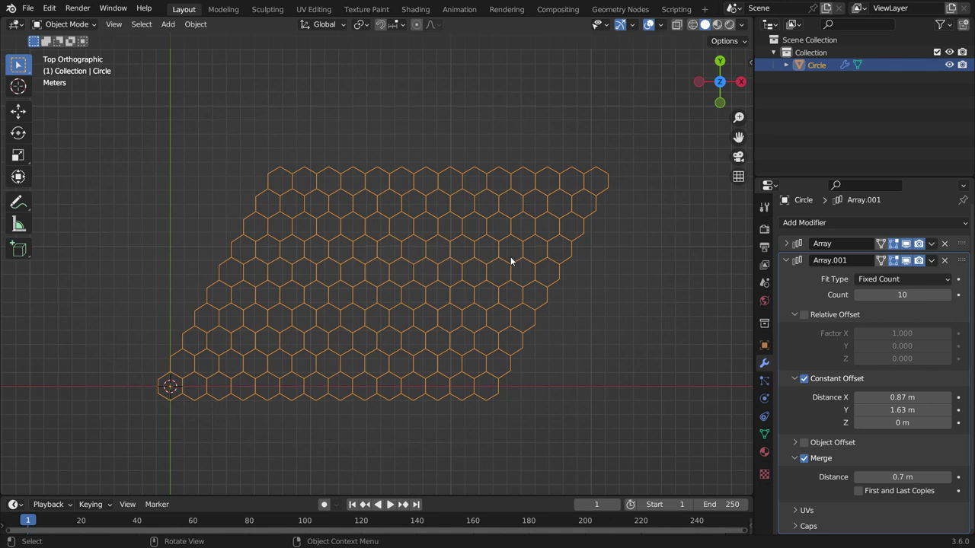
Step: Extrude the honeycomb outlines straight up about 3.7 m along Z, then return to Object Mode
key("Tab")
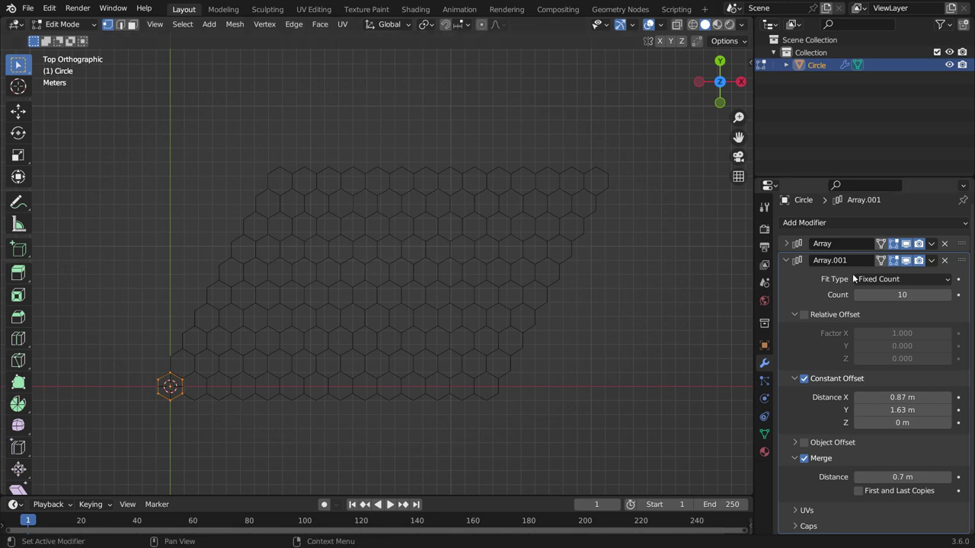
left_click(881, 260)
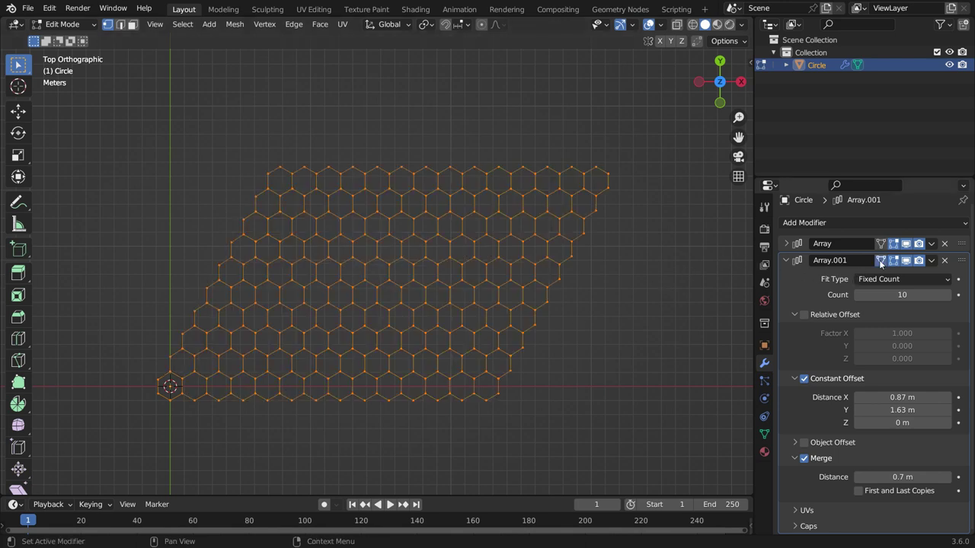
left_click(786, 261)
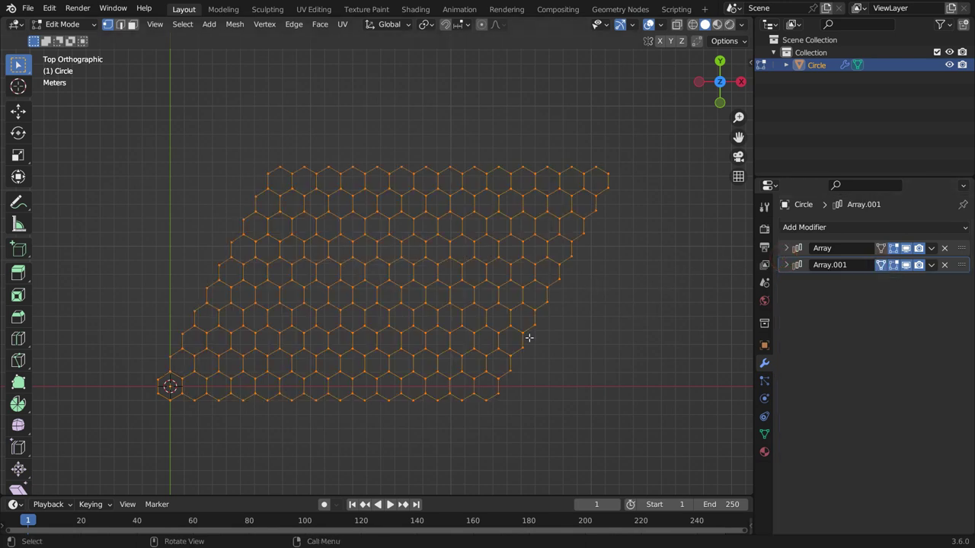
middle_click_drag(528, 337, 513, 251)
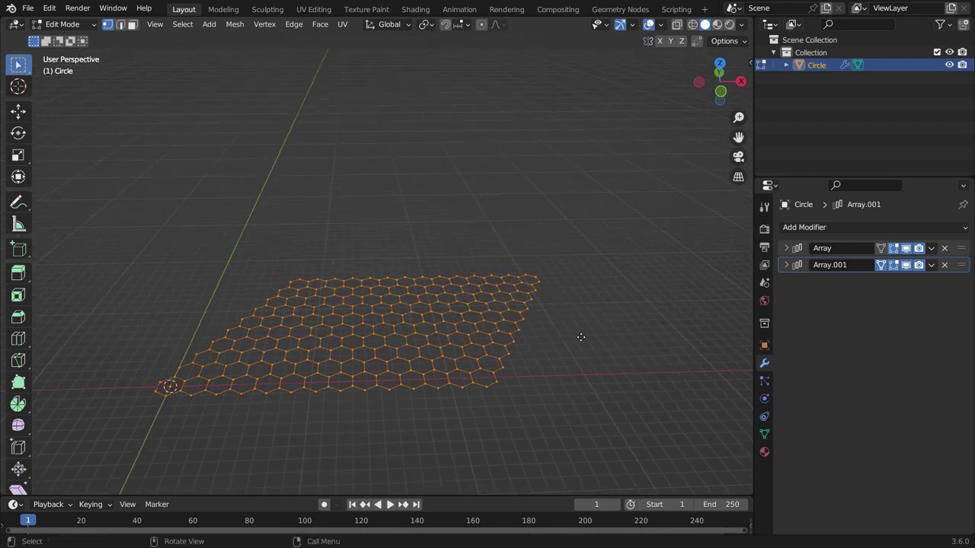
key("e")
key("z")
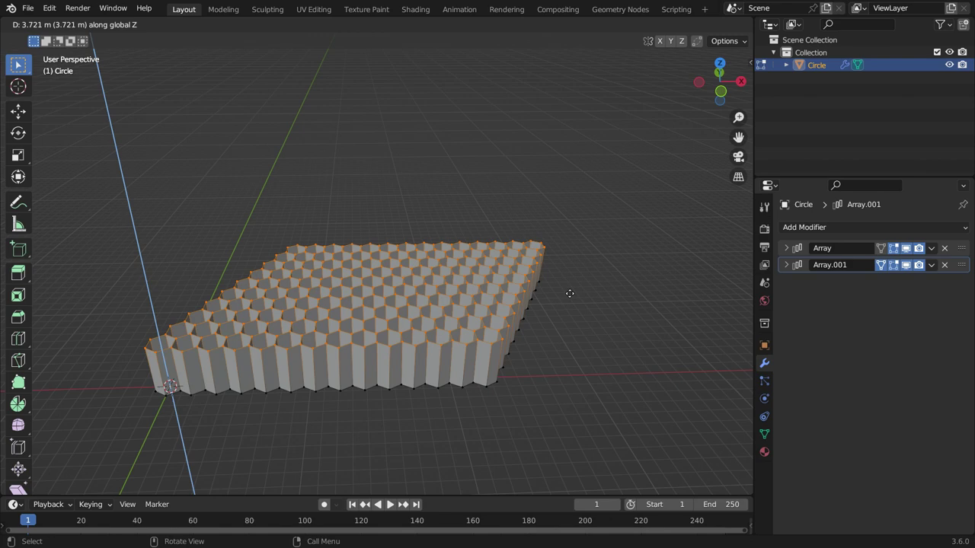
left_click(568, 283)
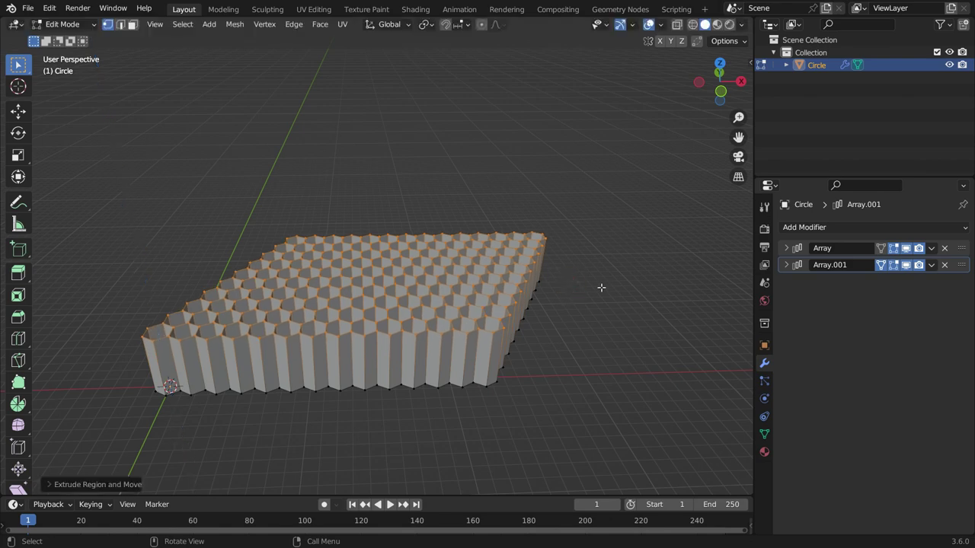
key("Tab")
Step: Add a Solidify modifier to the honeycomb and set its wall thickness to 0.1 m
middle_click_drag(599, 292, 457, 320)
left_click(785, 226)
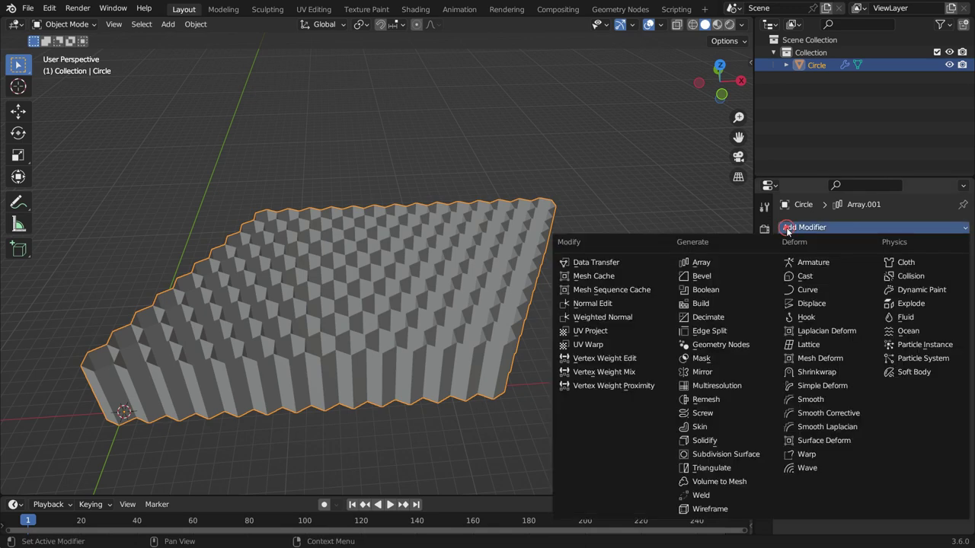
left_click(703, 440)
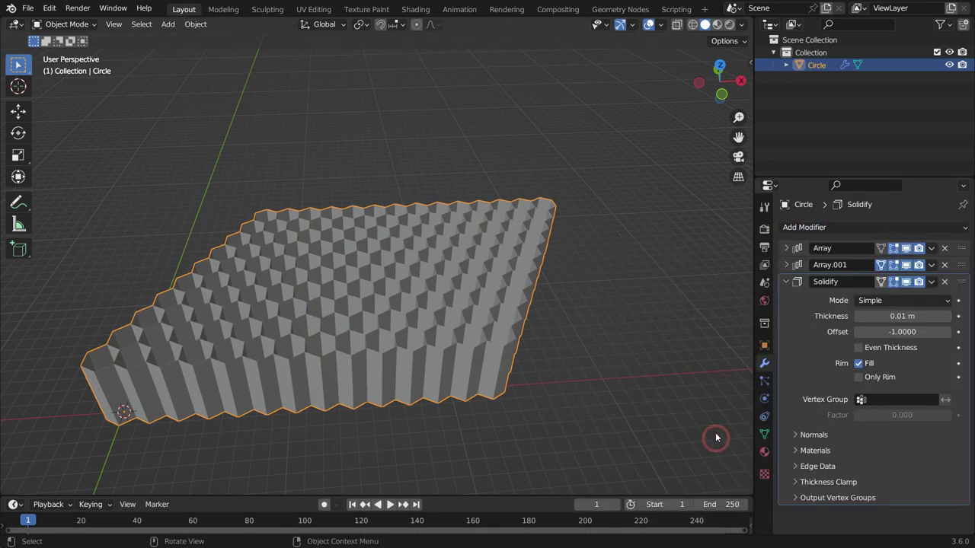
key("KP_7")
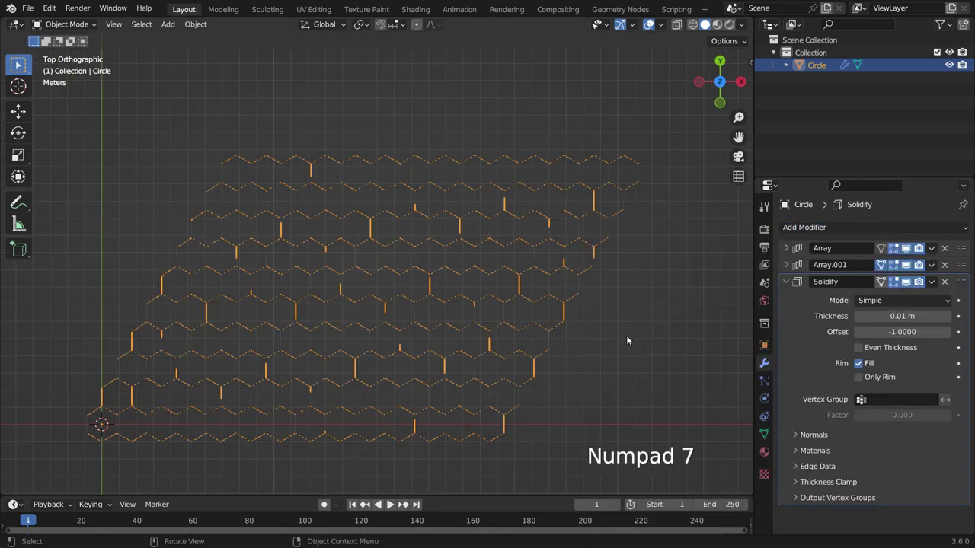
left_click_drag(903, 316, 940, 316)
scroll(457, 319, "up", 2)
scroll(457, 318, "up", 2)
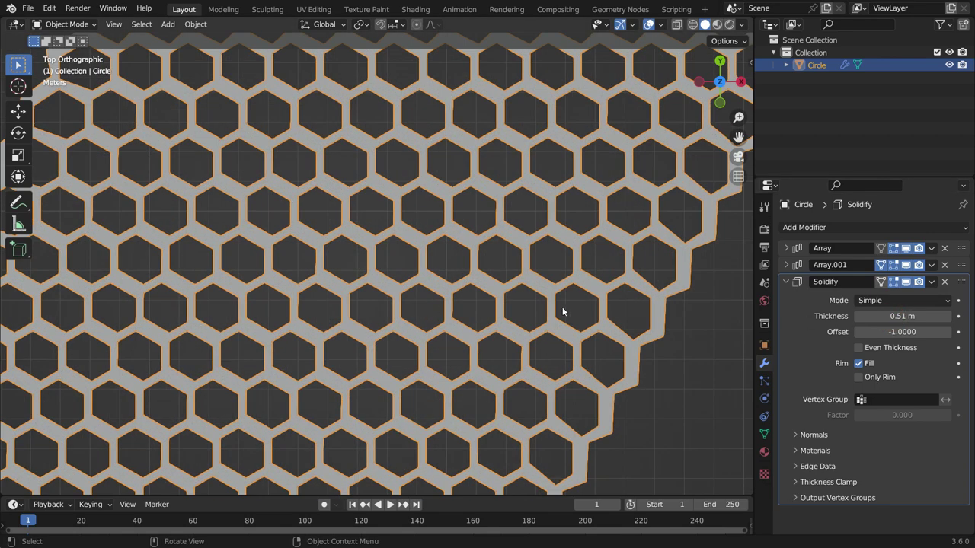
left_click(900, 316)
type("0.05")
key("Return")
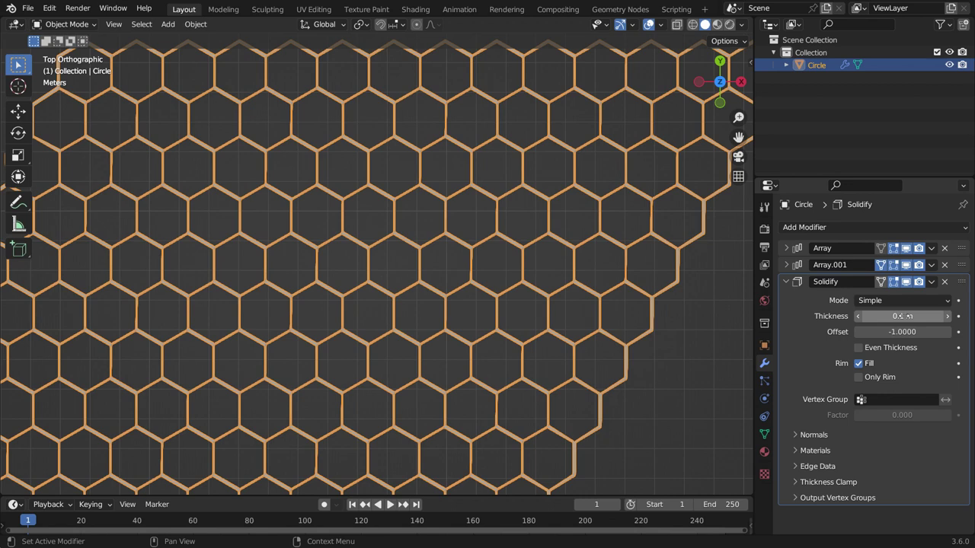
scroll(438, 244, "up", 8)
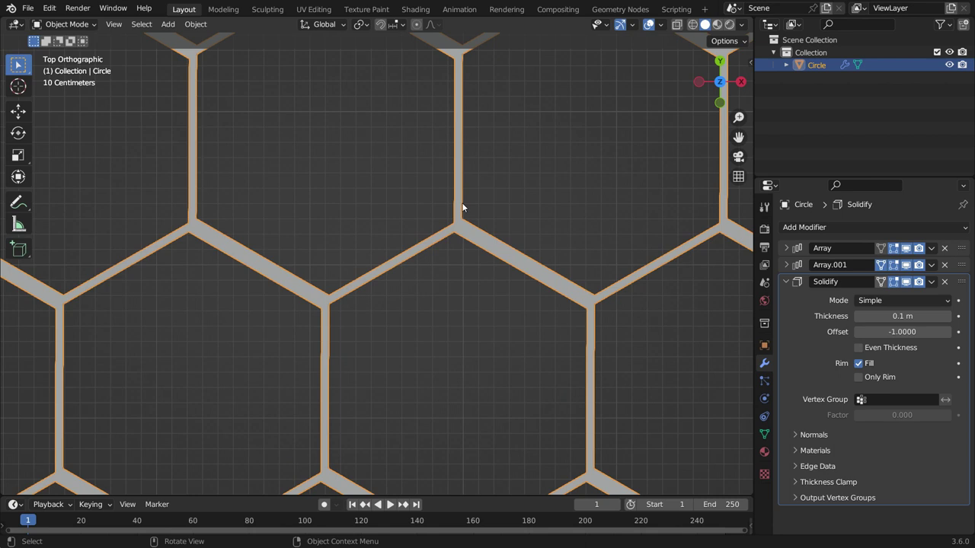
Step: Switch the Solidify mode to Complex and set its offset to -0.2577
left_click(879, 301)
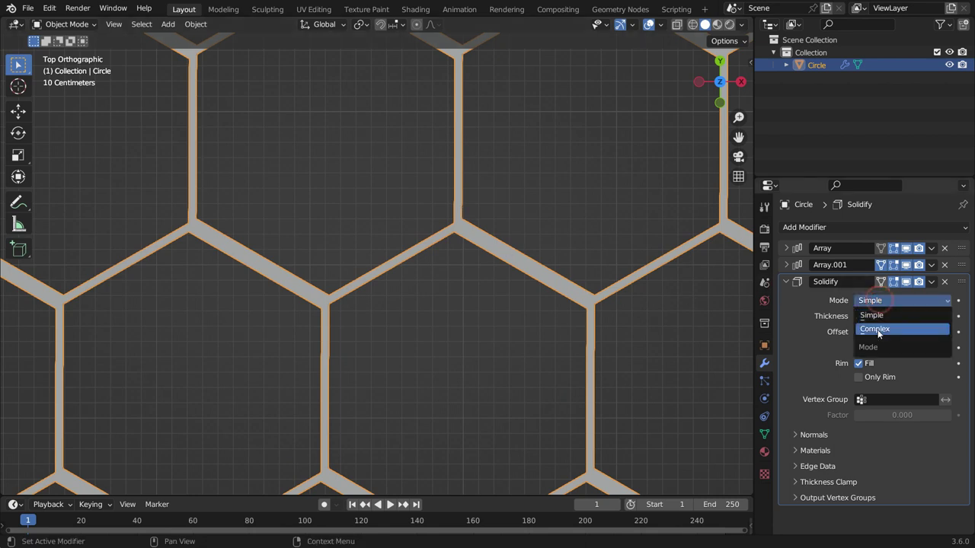
left_click(874, 329)
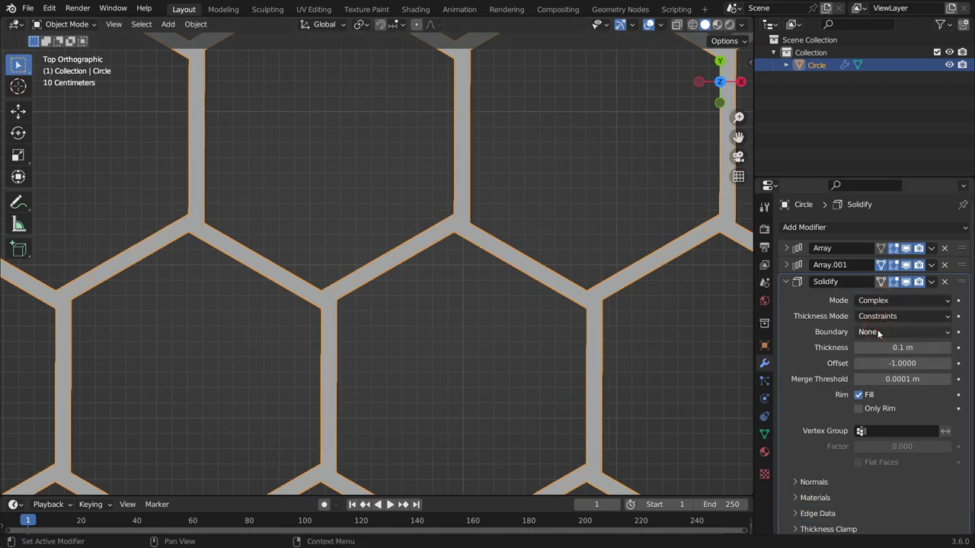
scroll(453, 234, "up", 2)
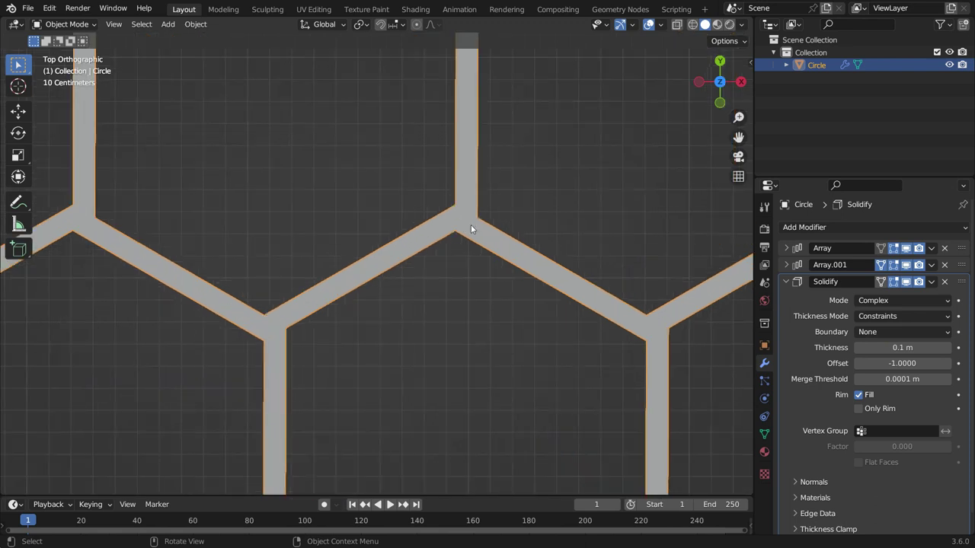
left_click_drag(864, 366, 913, 366)
scroll(457, 256, "down", 12)
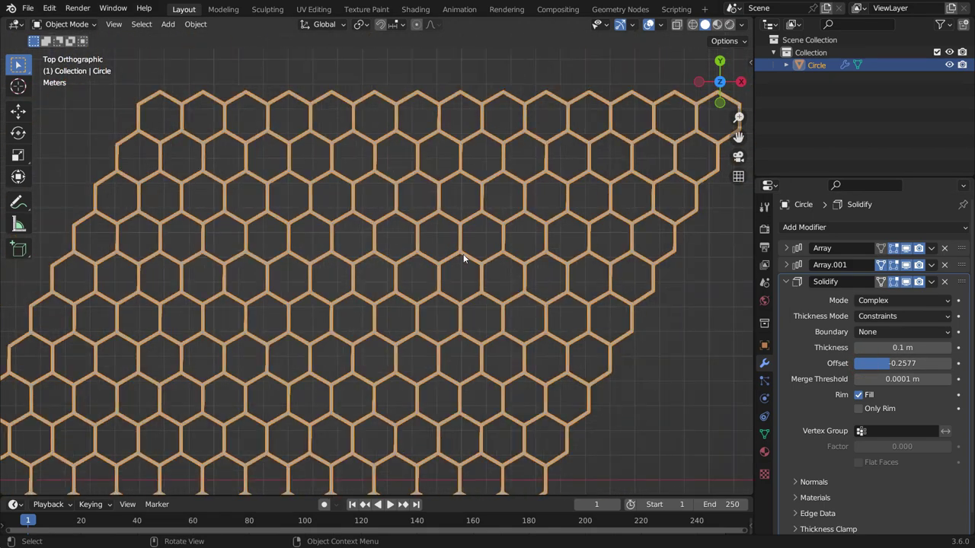
scroll(464, 259, "down", 2)
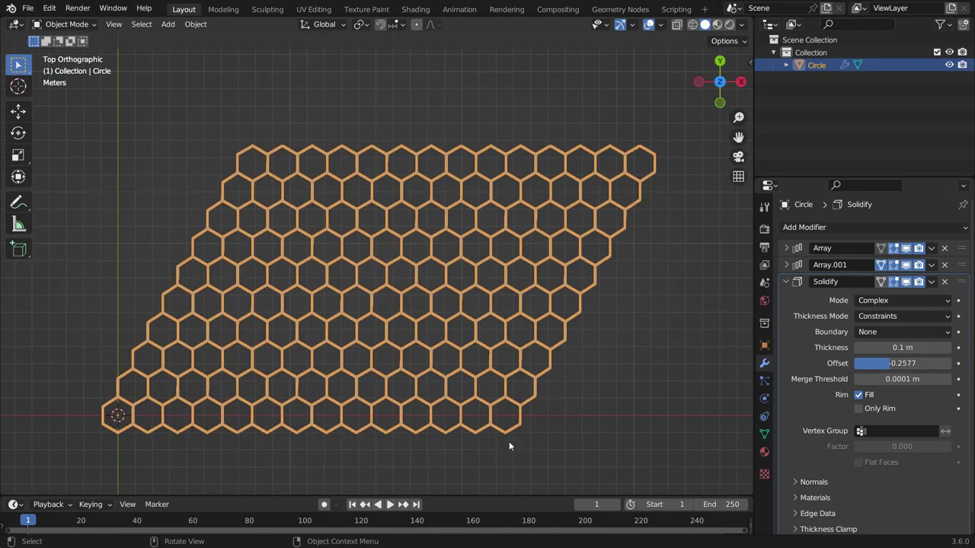
middle_click_drag(509, 442, 520, 347)
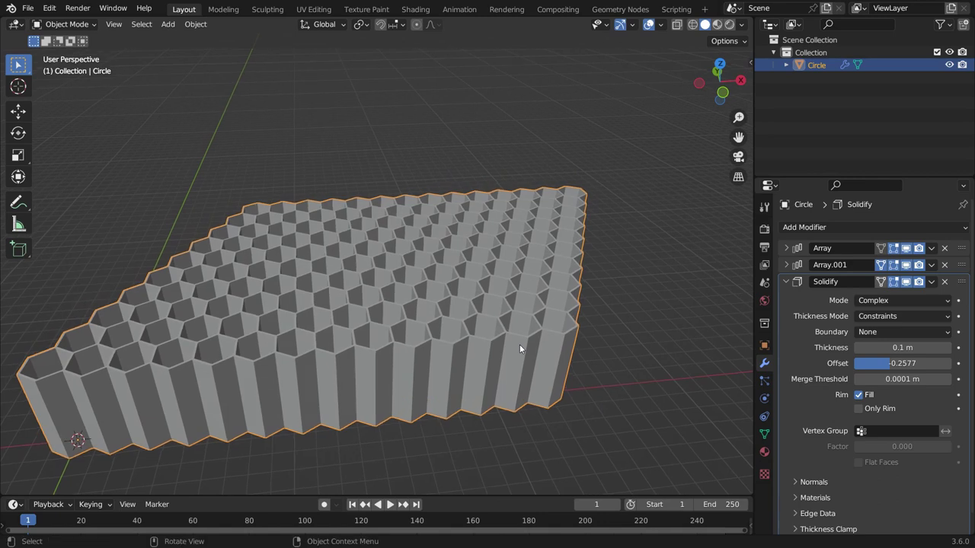
Step: Apply the Array, Array.001 and Solidify modifiers to the mesh
left_click(930, 248)
left_click(887, 262)
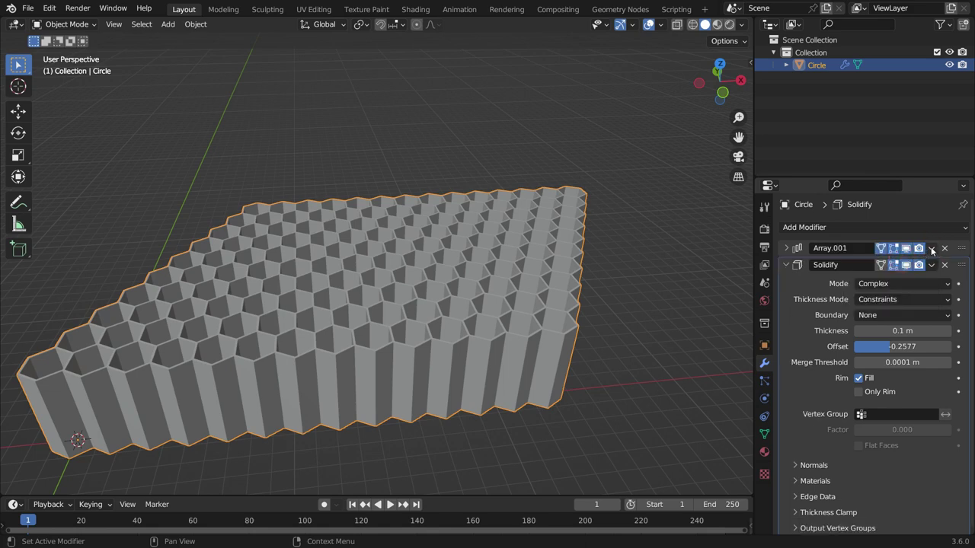
left_click(931, 249)
left_click(876, 263)
left_click(930, 248)
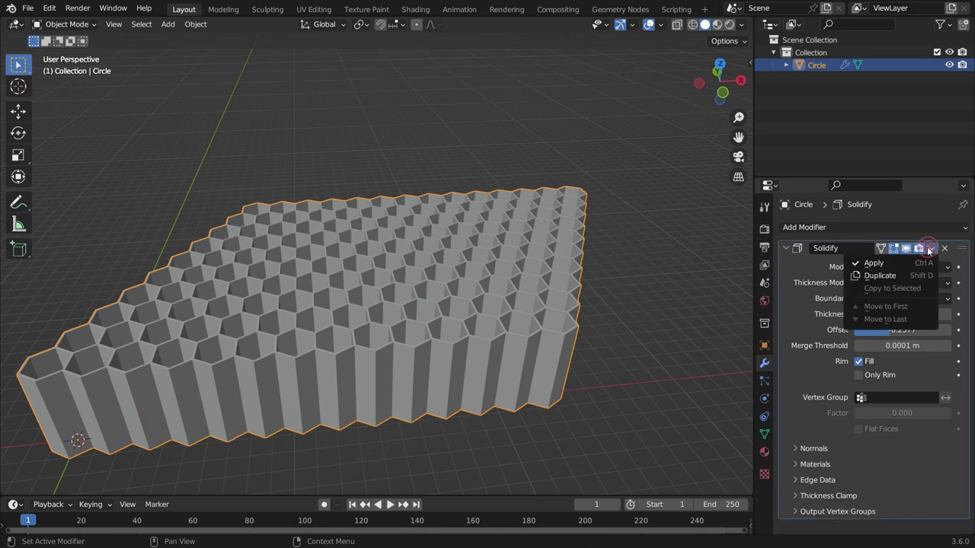
left_click(876, 262)
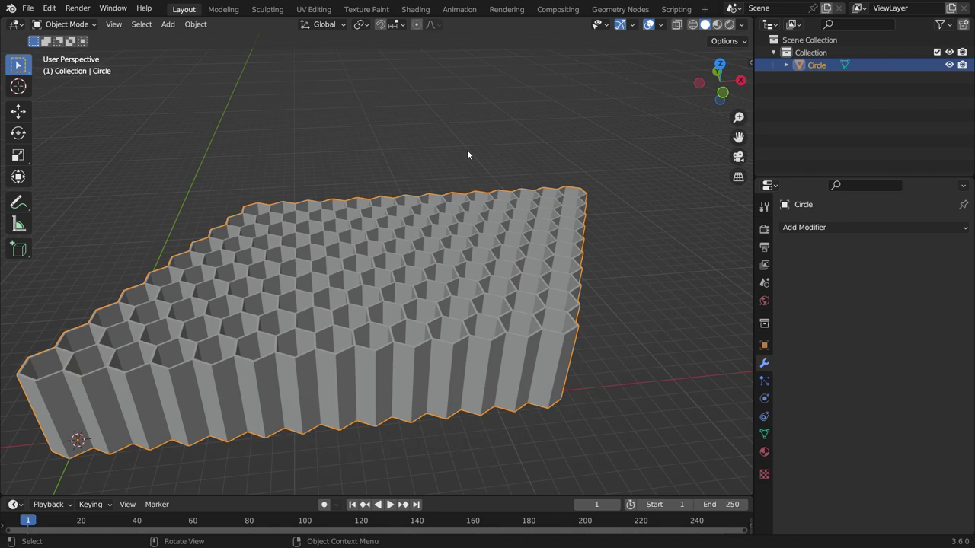
Step: Select the whole baked honeycomb in Edit Mode and switch to the Bisect tool
key("Tab")
key("KP_Decimal")
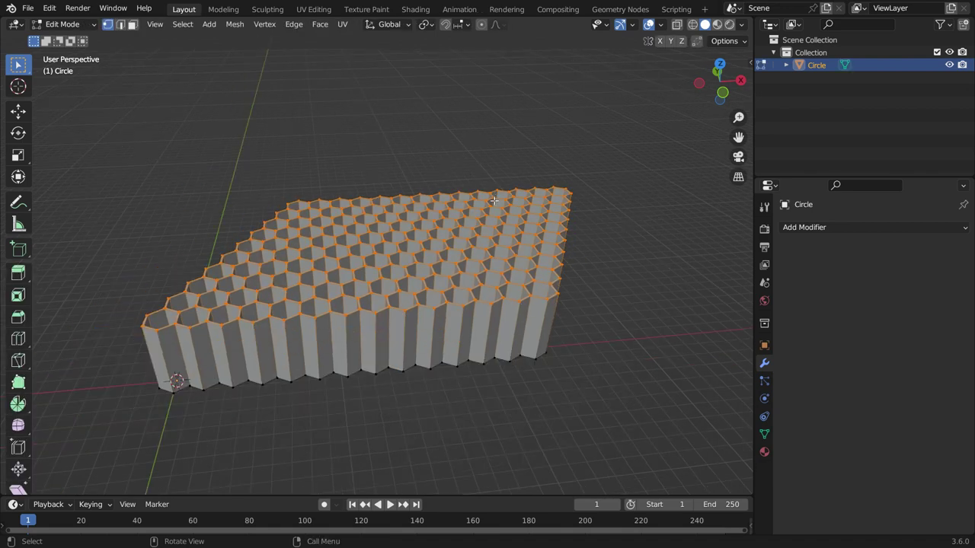
key("a")
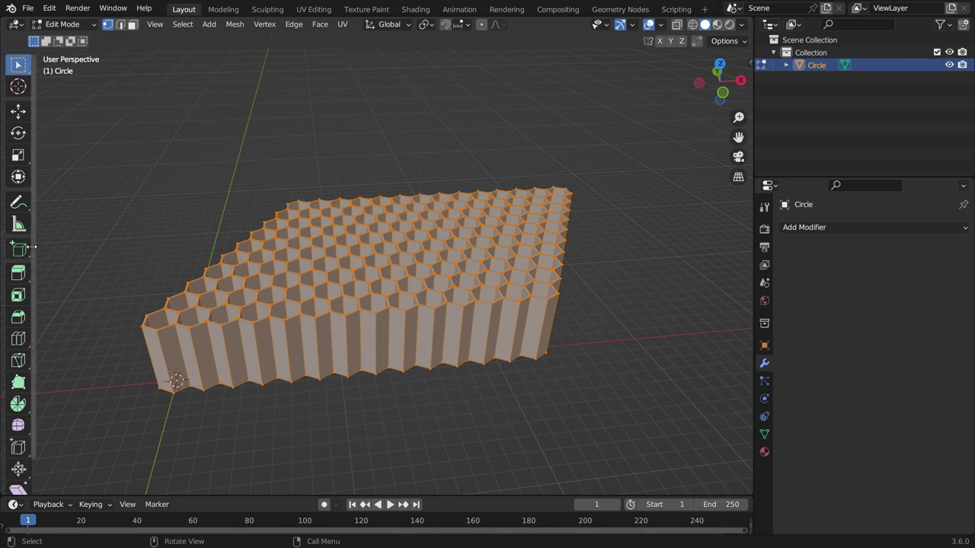
left_click_drag(32, 249, 94, 263)
left_click_drag(66, 359, 68, 419)
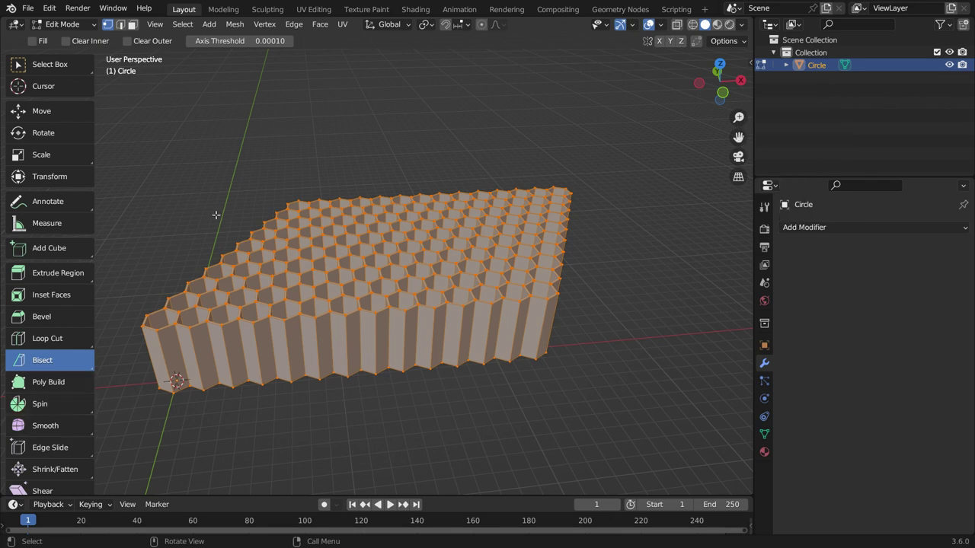
Step: Bisect vertically along the honeycomb's left edge with Clear Inner and Fill enabled
key("KP_7")
scroll(300, 221, "up", 2)
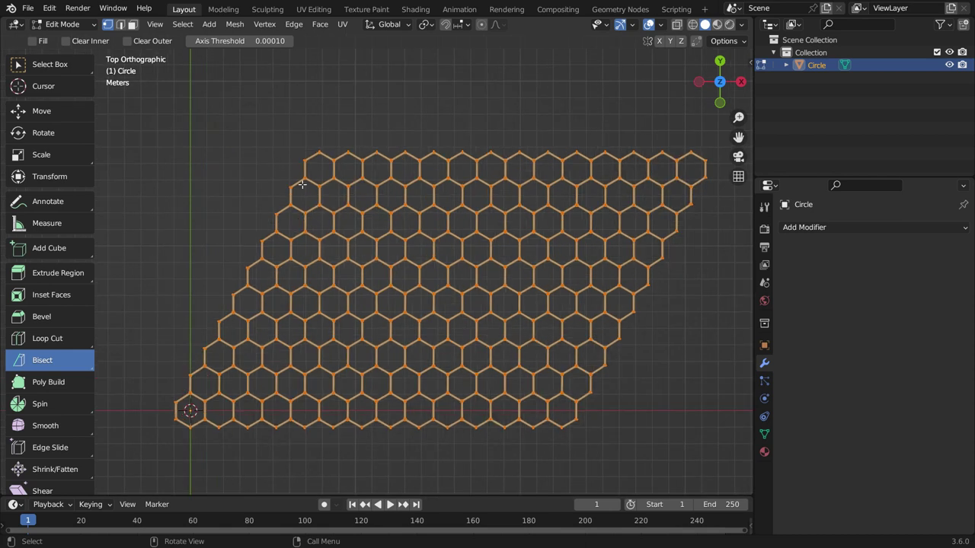
left_click_drag(314, 137, 313, 473)
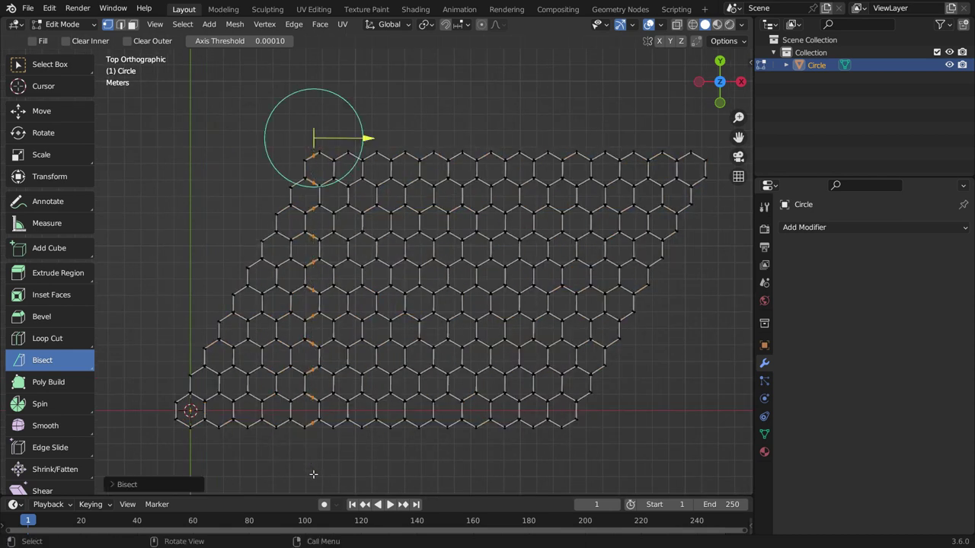
left_click(138, 485)
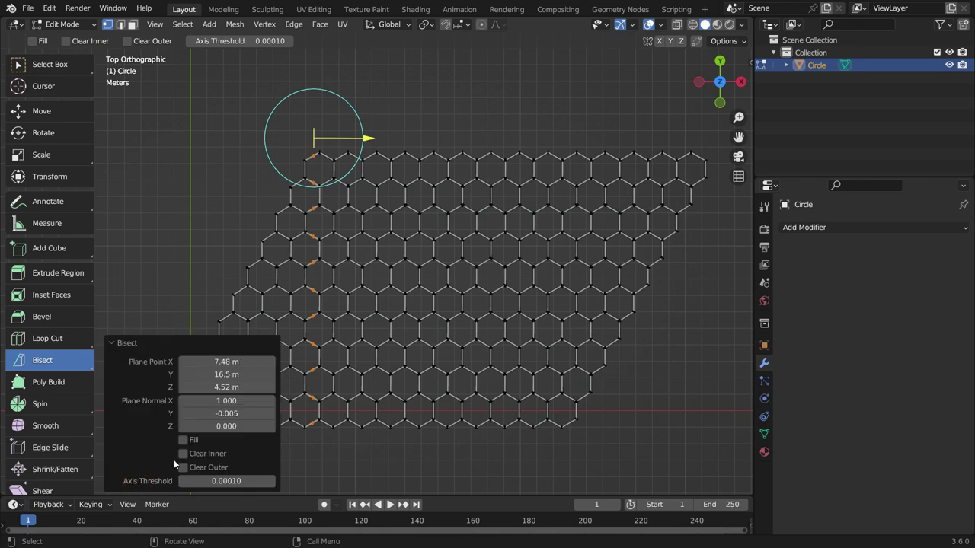
left_click(183, 454)
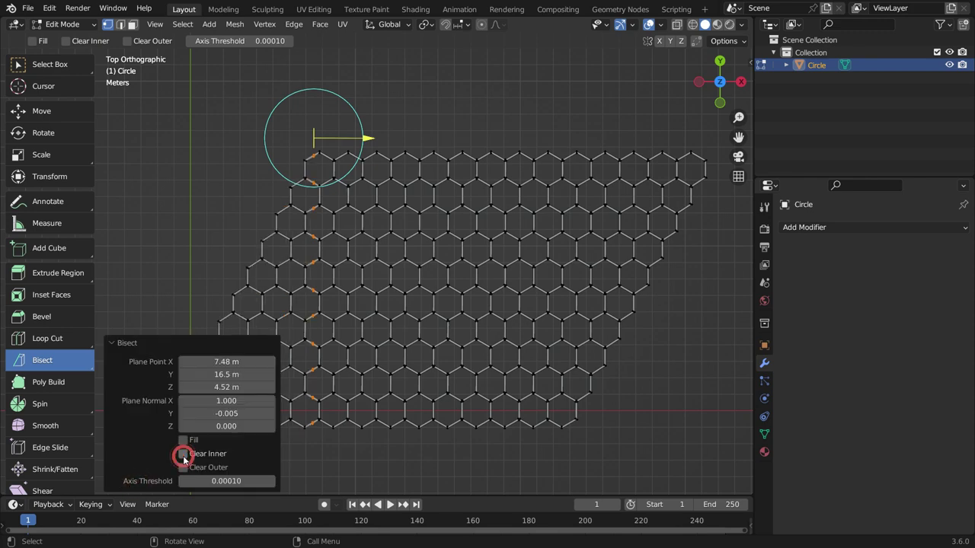
scroll(316, 324, "up", 2)
middle_click_drag(322, 334, 367, 293)
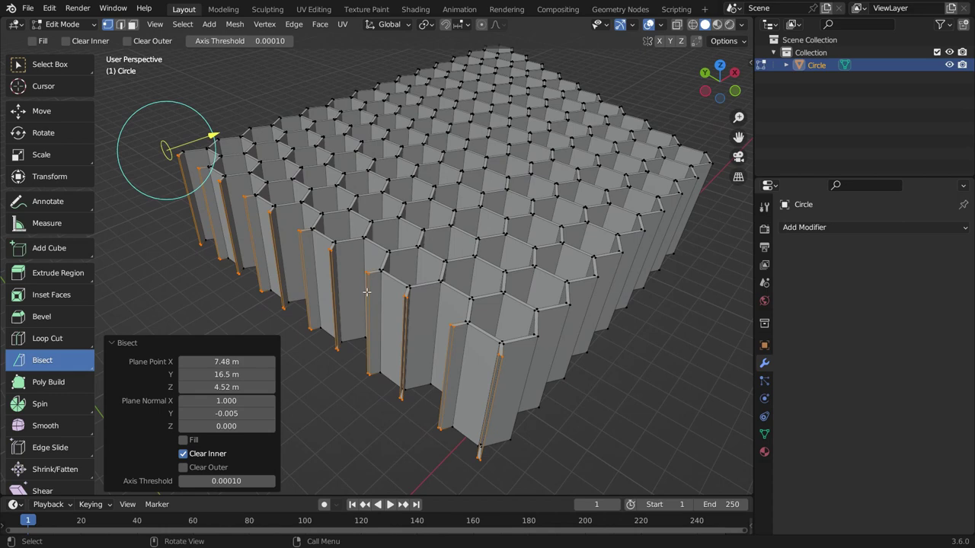
scroll(341, 314, "up", 3)
left_click(182, 441)
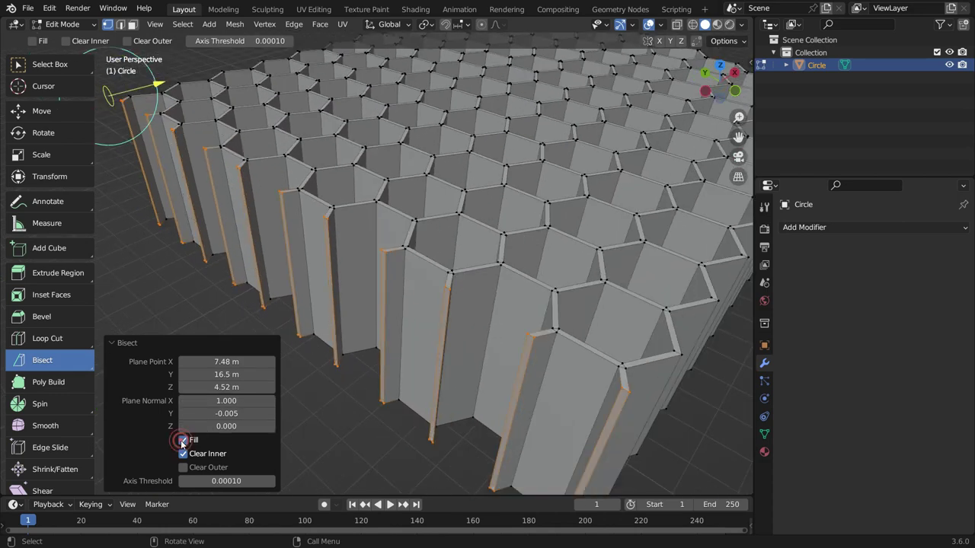
left_click(183, 440)
left_click(183, 440)
scroll(392, 298, "down", 6)
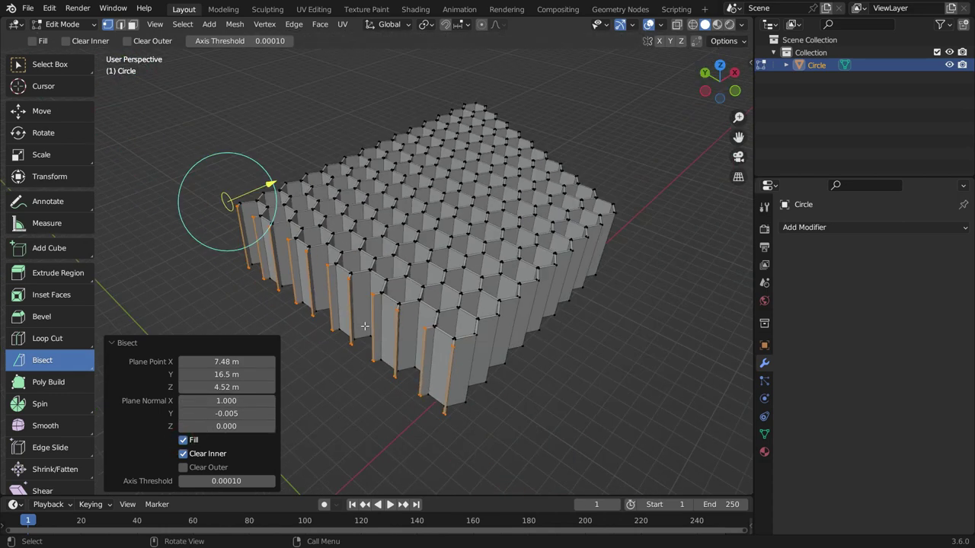
Step: Bisect the honeycomb's slanted right side vertically with Clear Inner and Fill enabled
key("KP_7")
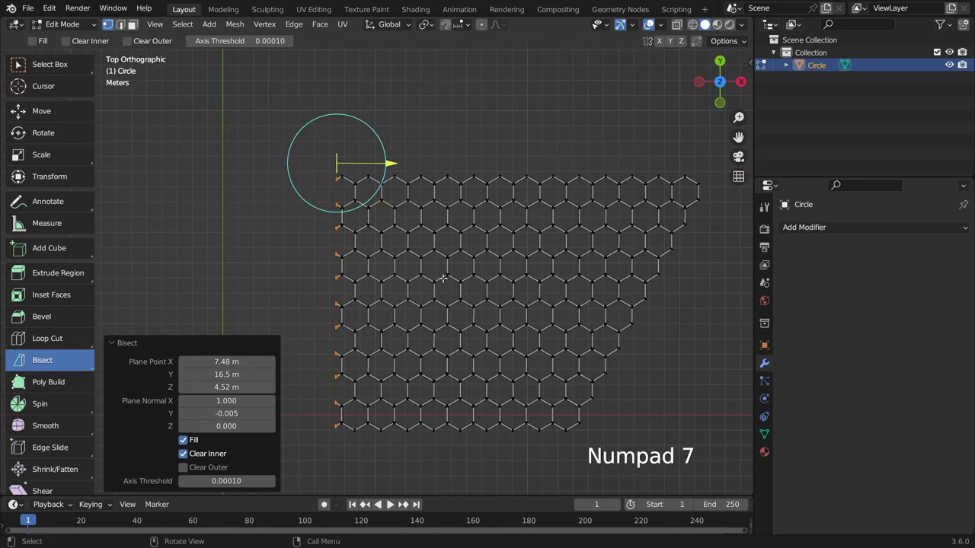
key("a")
middle_click_drag(516, 336, 432, 298, "shift")
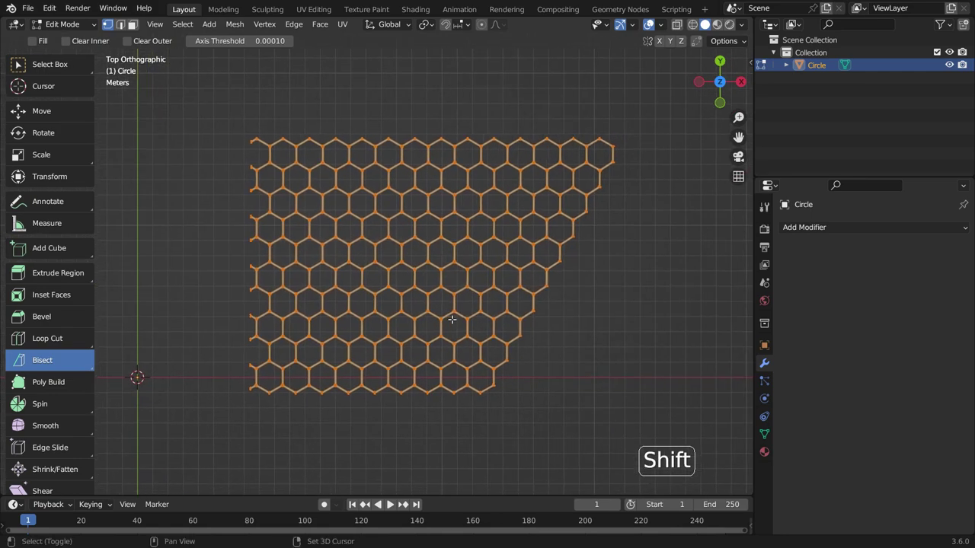
left_click_drag(487, 400, 488, 102)
left_click(183, 453)
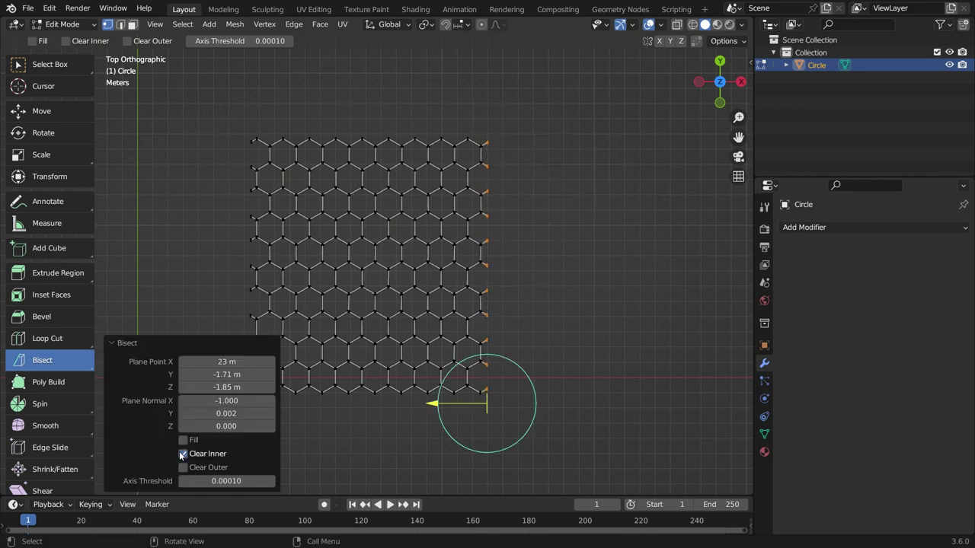
left_click(183, 440)
middle_click_drag(455, 323, 470, 217)
left_click(64, 67)
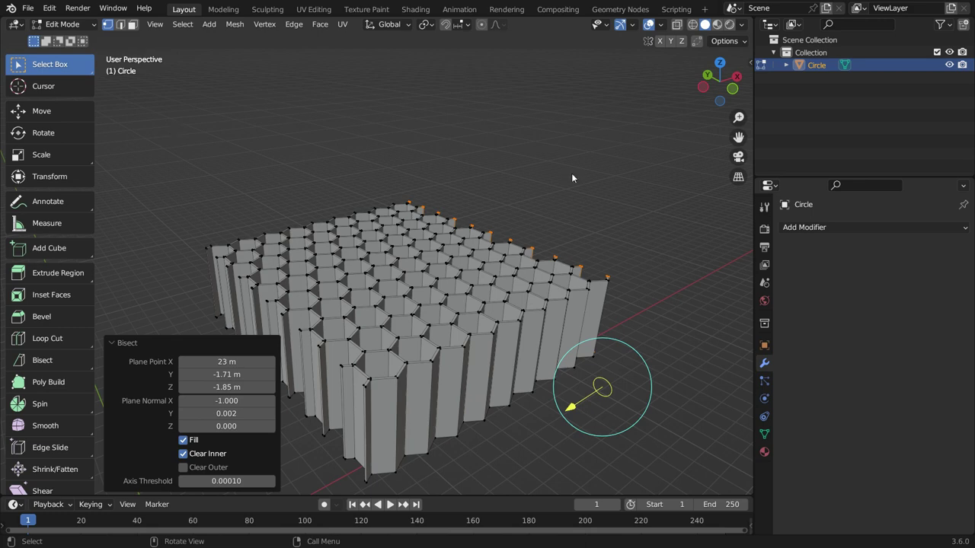
Step: Add a 2 m plane in Object Mode and move it over the middle of the honeycomb
key("Tab")
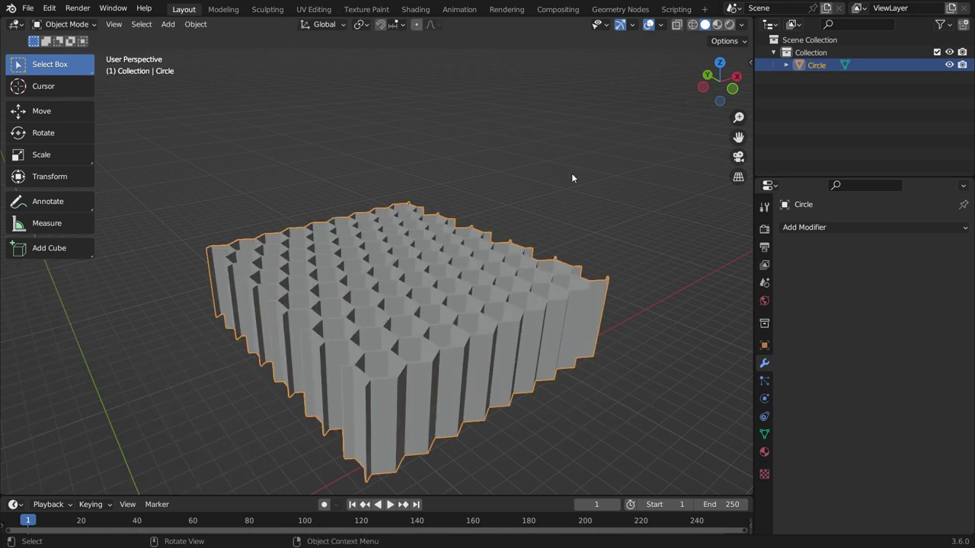
scroll(533, 195, "down", 5)
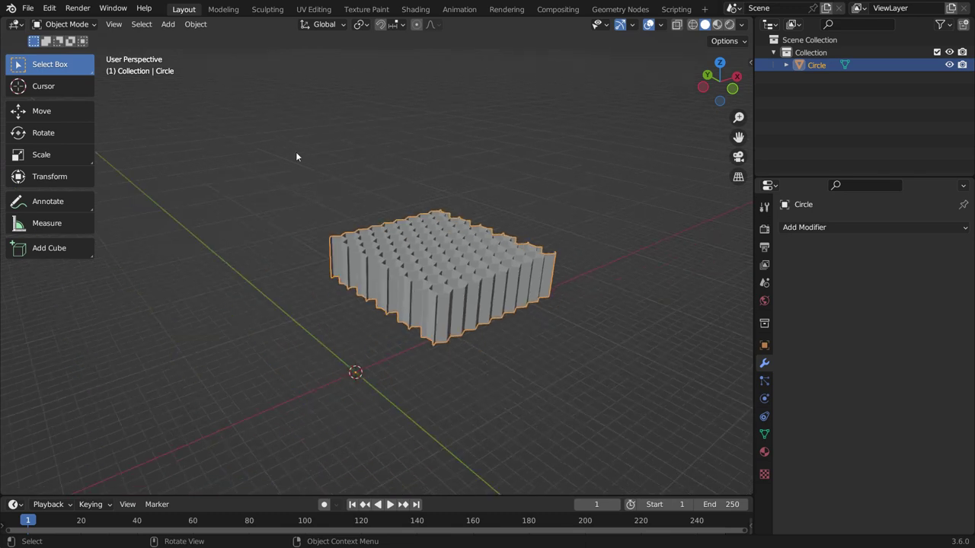
key("shift+a")
left_click(339, 151)
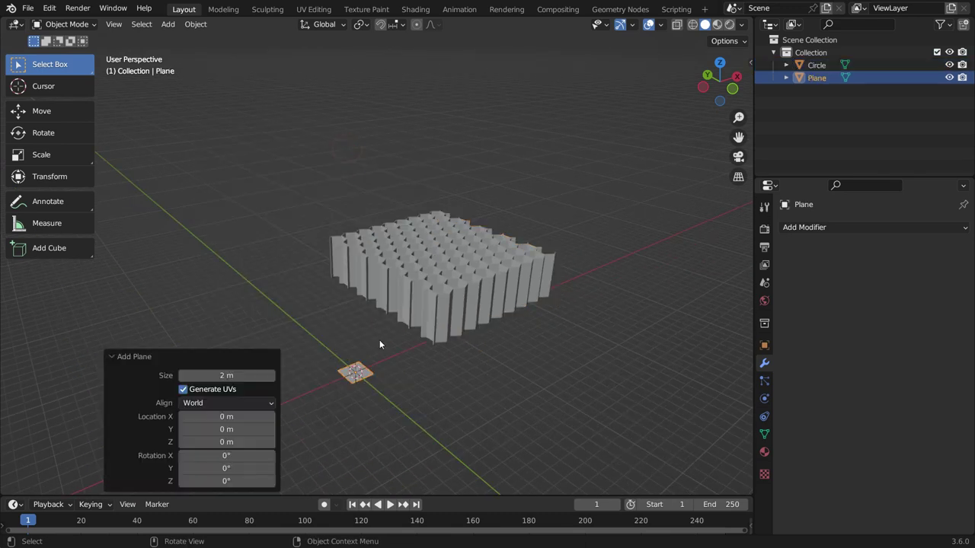
key("KP_7")
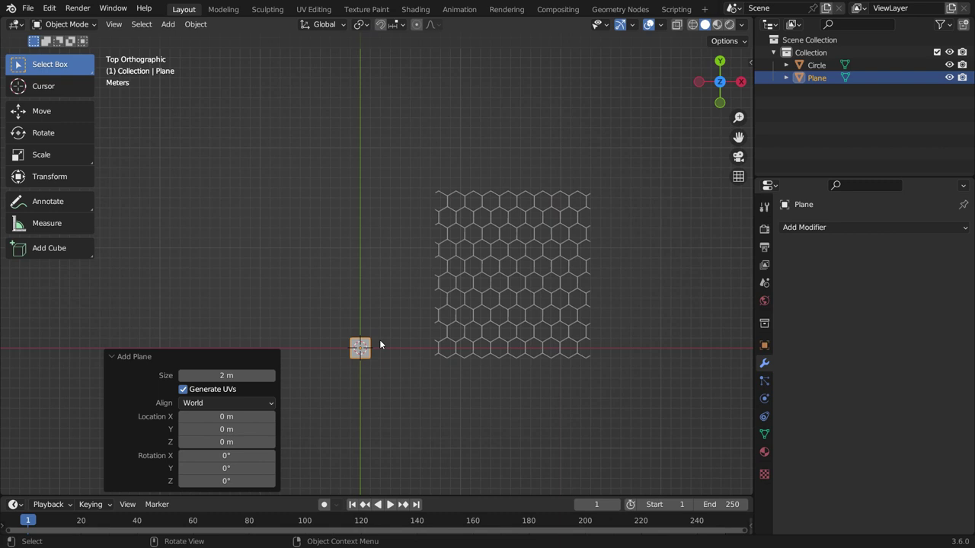
key("g")
left_click(555, 267)
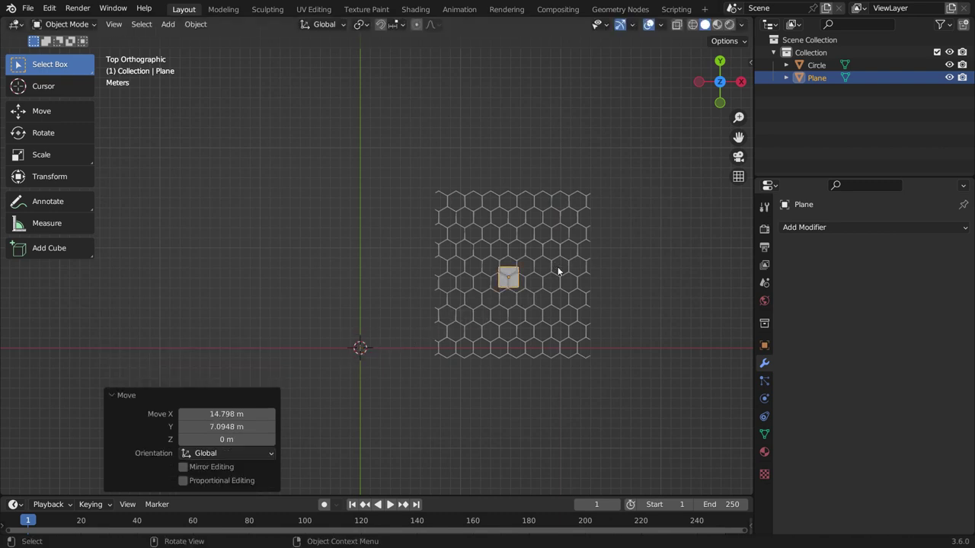
scroll(609, 283, "up", 2)
Step: In Edit Mode, scale the plane up 9.010 times
key("Tab")
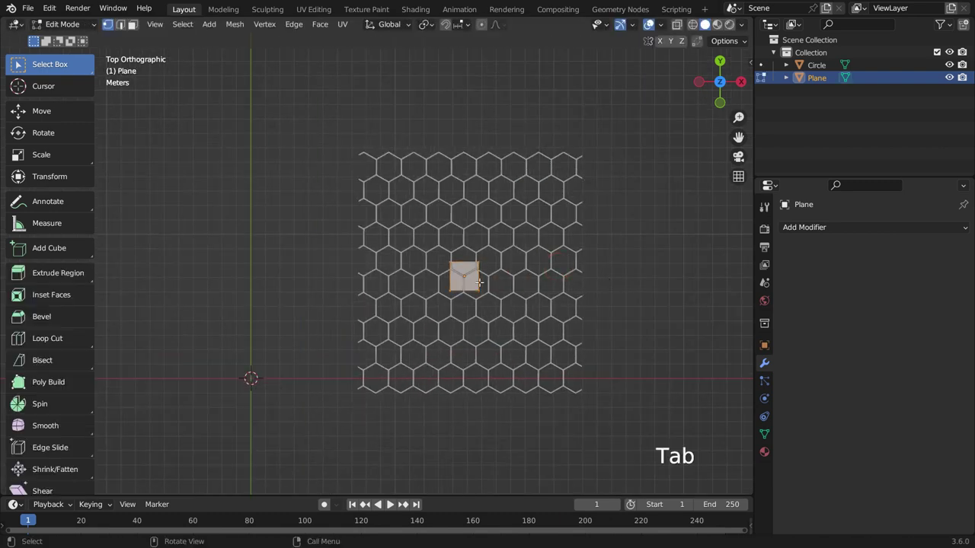
key("s")
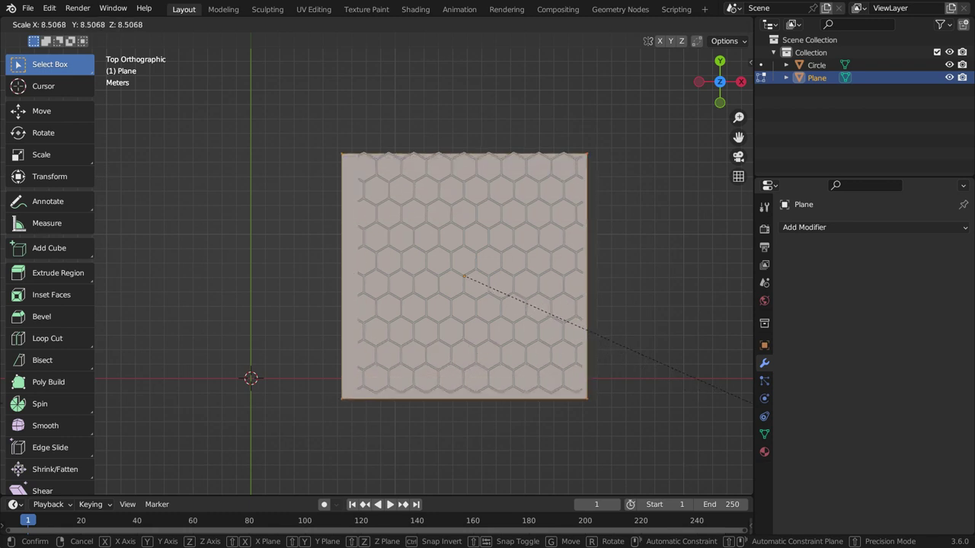
left_click(16, 411)
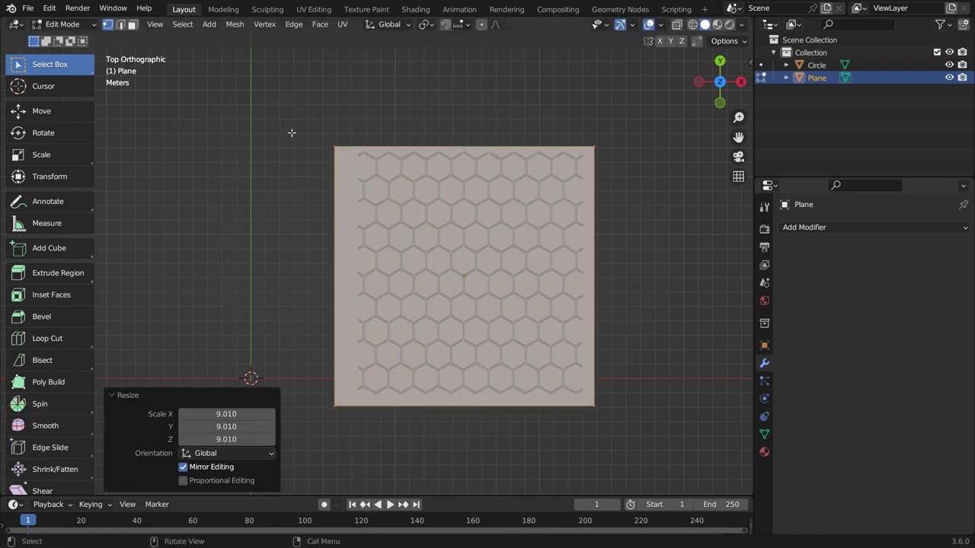
Step: Slide the left edge 1.8652 m right along X and bring the right edge to the honeycomb's side
left_click_drag(293, 134, 353, 429)
key("g")
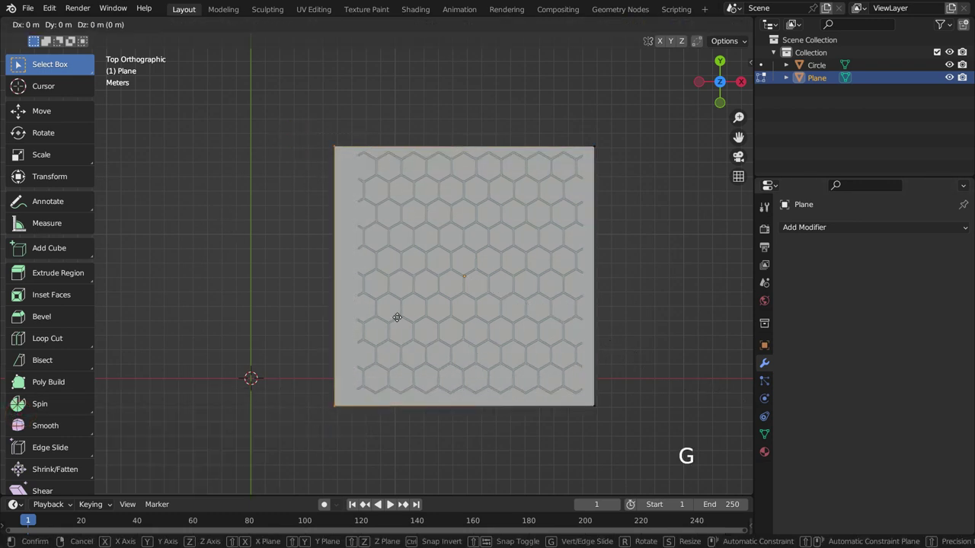
key("x")
left_click(423, 327)
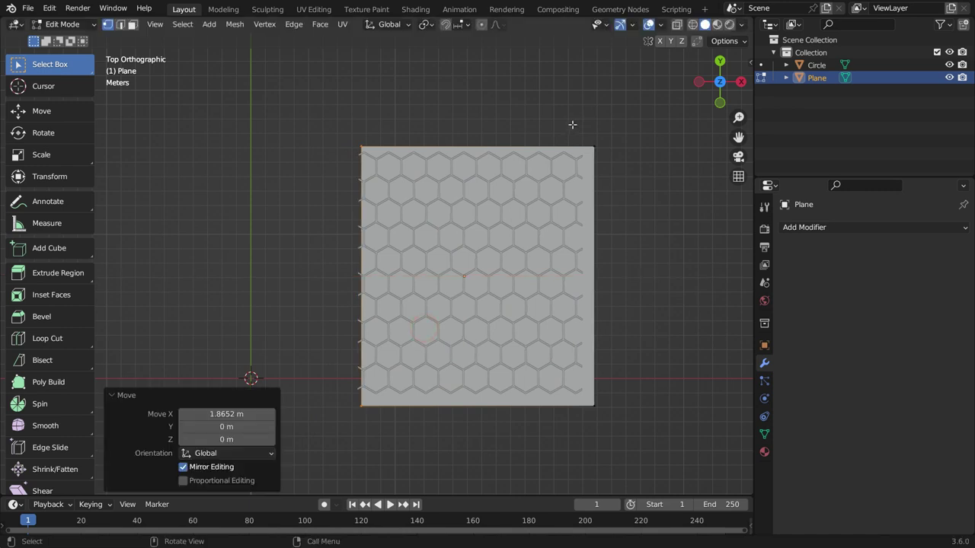
left_click_drag(572, 124, 636, 450)
key("g")
key("x")
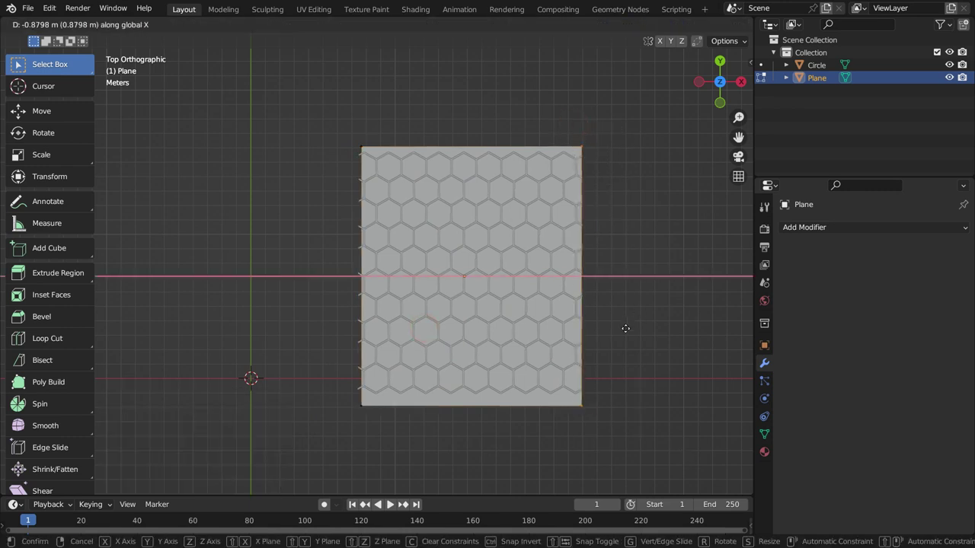
left_click(624, 335)
key("Tab")
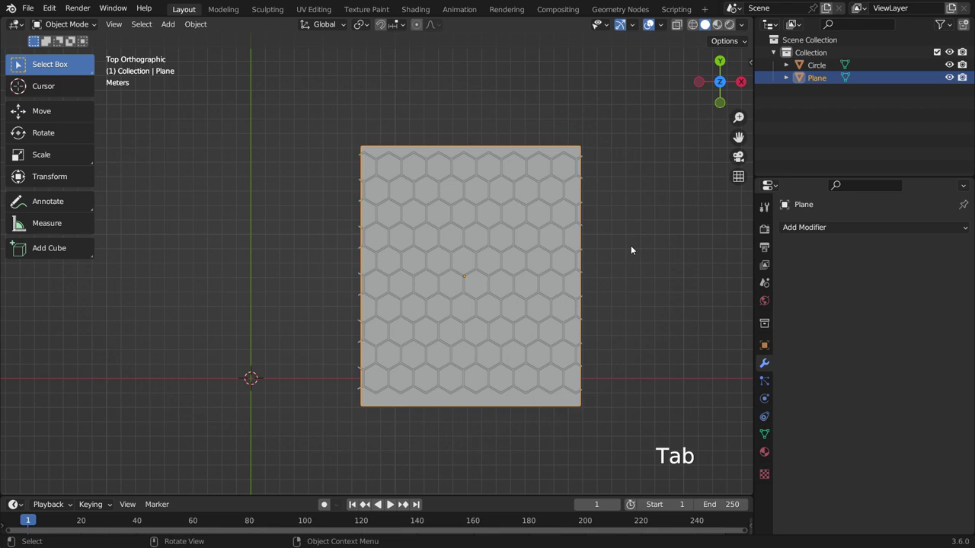
Step: Move the plane up along Z to 0.31193 m, partway up the honeycomb walls
middle_click_drag(482, 391, 513, 301)
key("g")
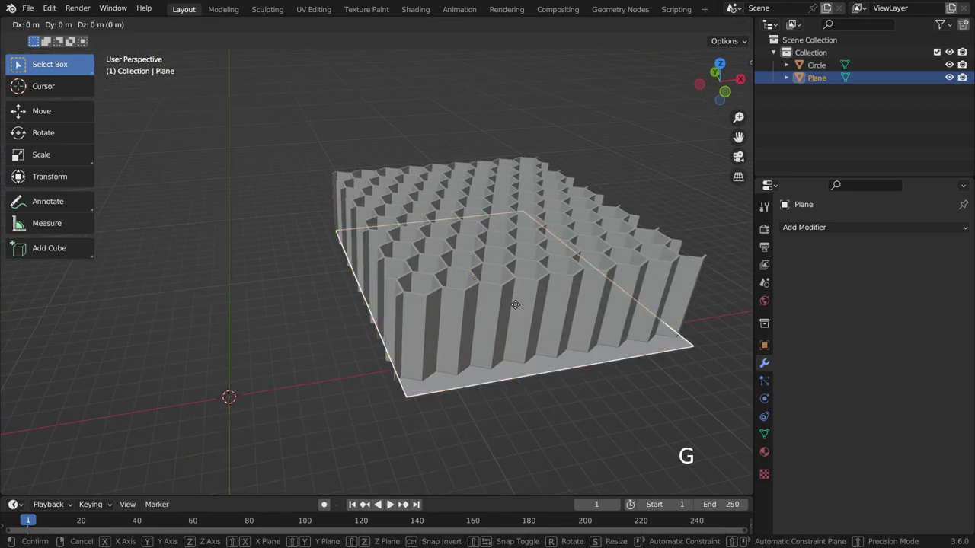
key("z")
left_click(489, 335)
middle_click_drag(489, 335, 592, 329)
key("g")
key("z")
left_click(519, 316)
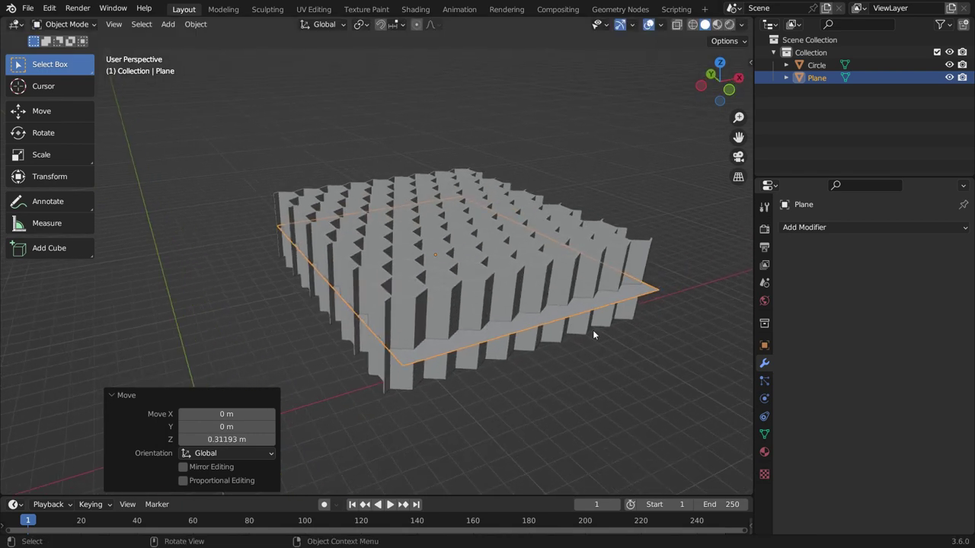
Step: Add a Boolean Difference modifier using the Circle object as cutter and apply it
left_click(845, 222)
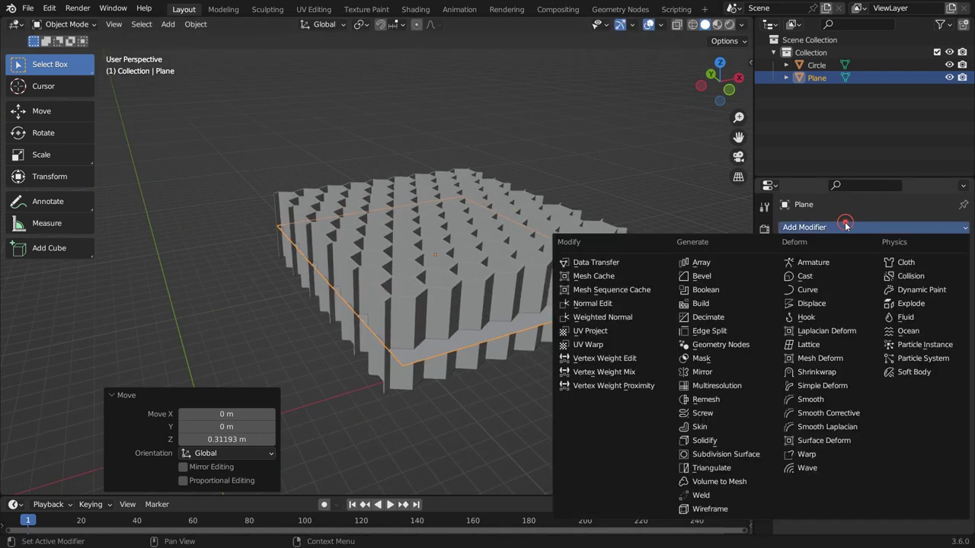
left_click(719, 280)
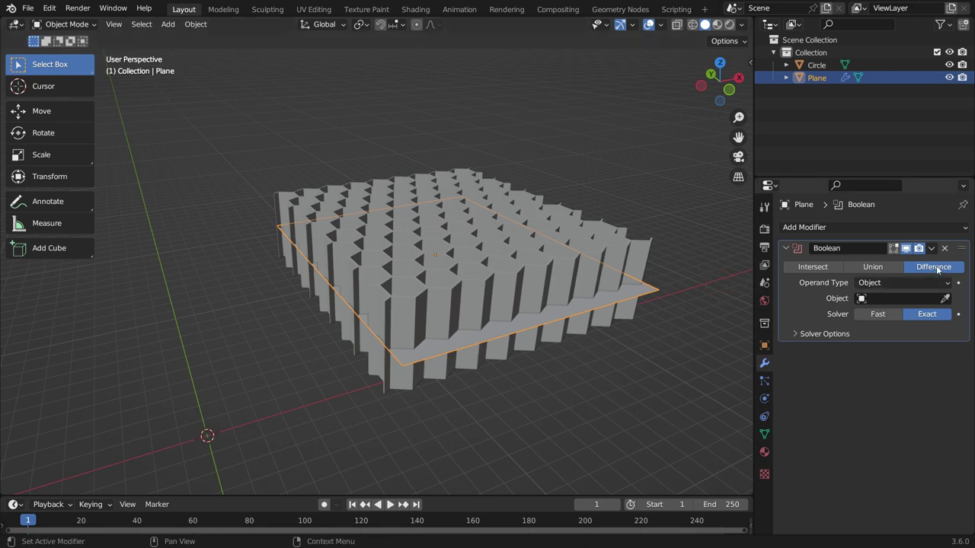
left_click(945, 298)
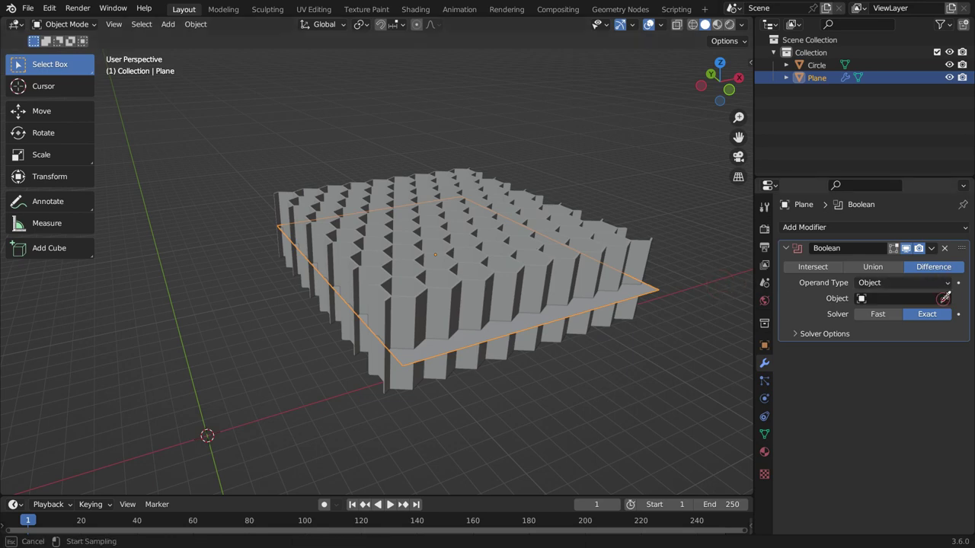
left_click(630, 241)
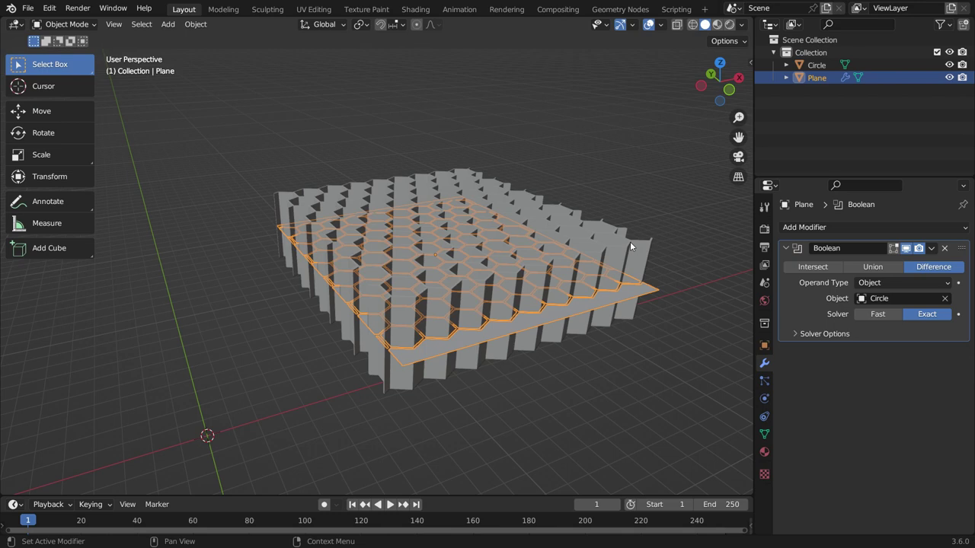
left_click(930, 248)
left_click(904, 261)
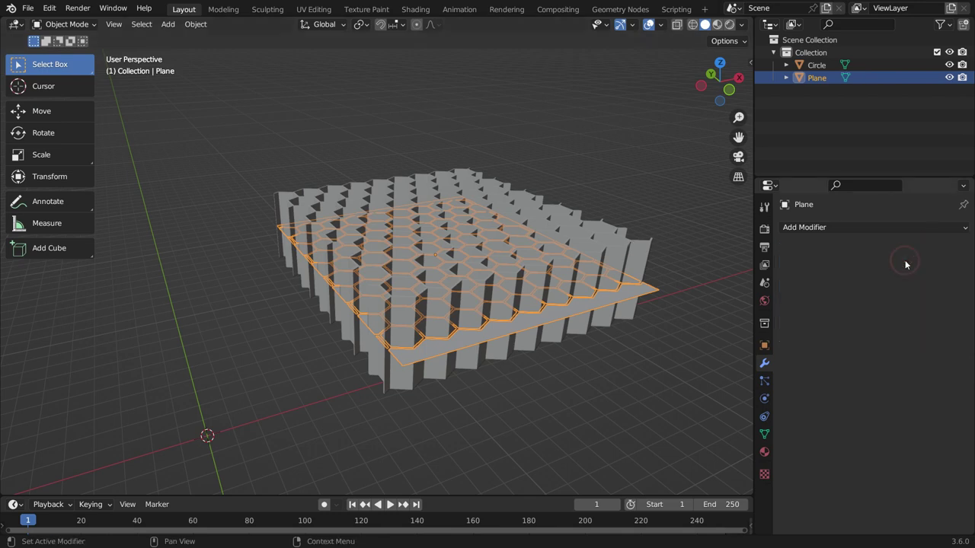
Step: In top view face mode, select the plane's left, bottom, right and top border faces
key("Tab")
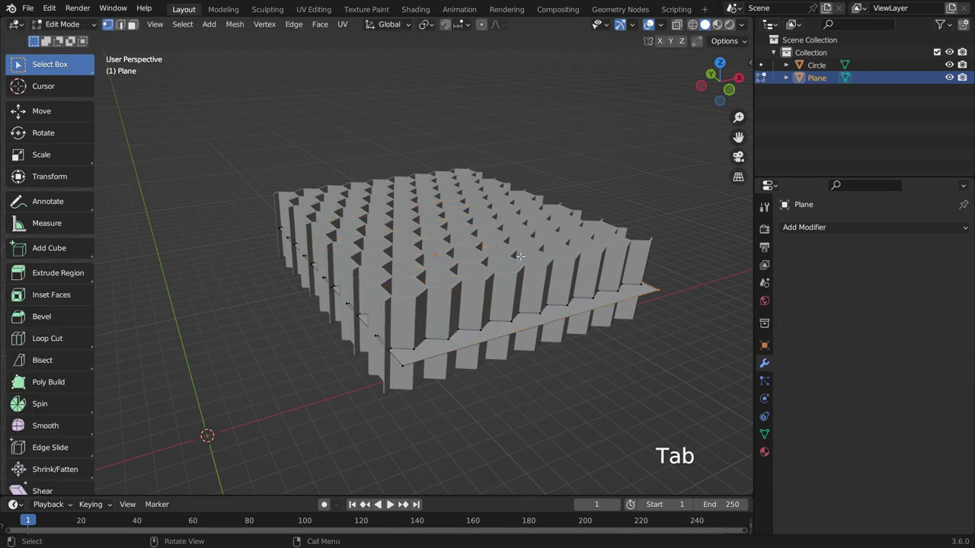
key("KP_7")
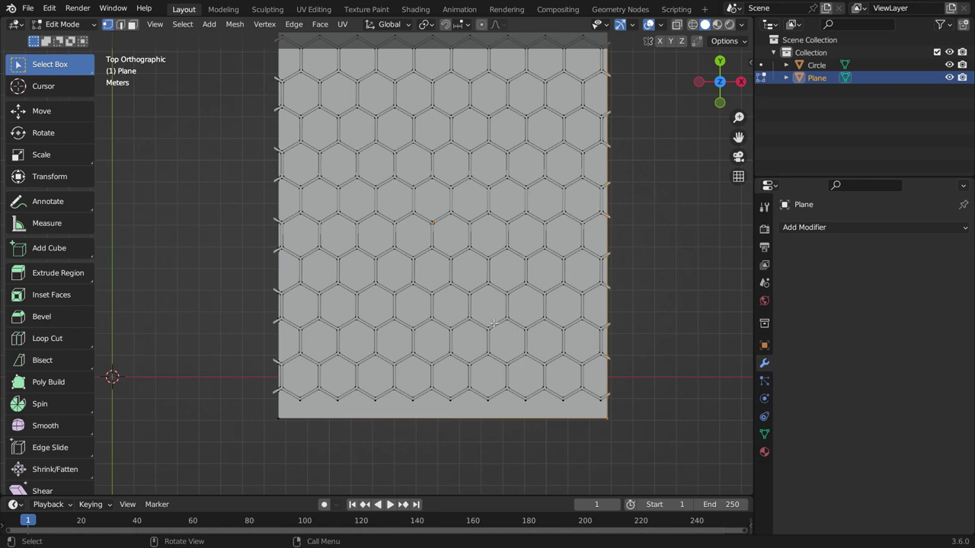
left_click(131, 24)
scroll(340, 168, "up", 2)
left_click(340, 167)
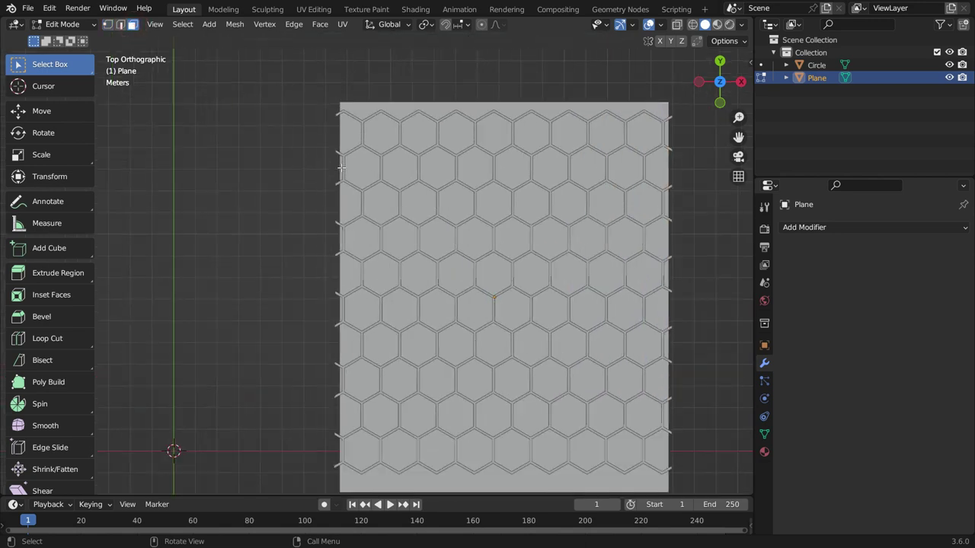
left_click(340, 251, "shift")
left_click(340, 312, "shift")
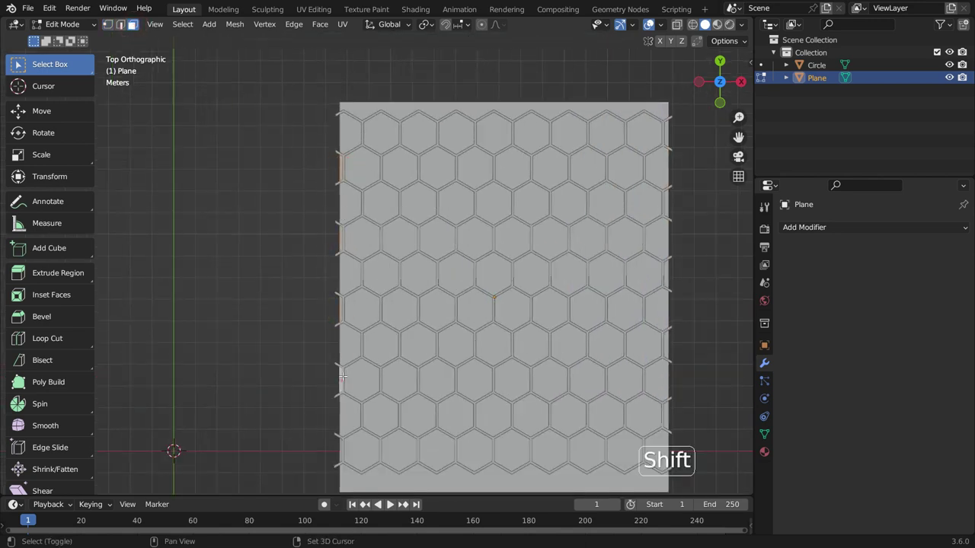
scroll(339, 380, "down", 1)
left_click(412, 405, "shift")
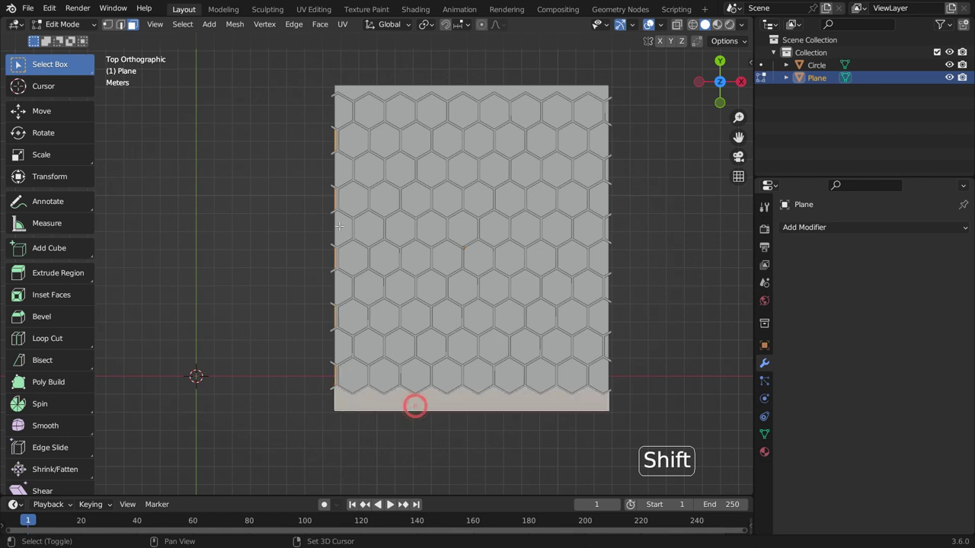
scroll(614, 352, "up", 1)
left_click(604, 348, "shift")
left_click(604, 274, "shift")
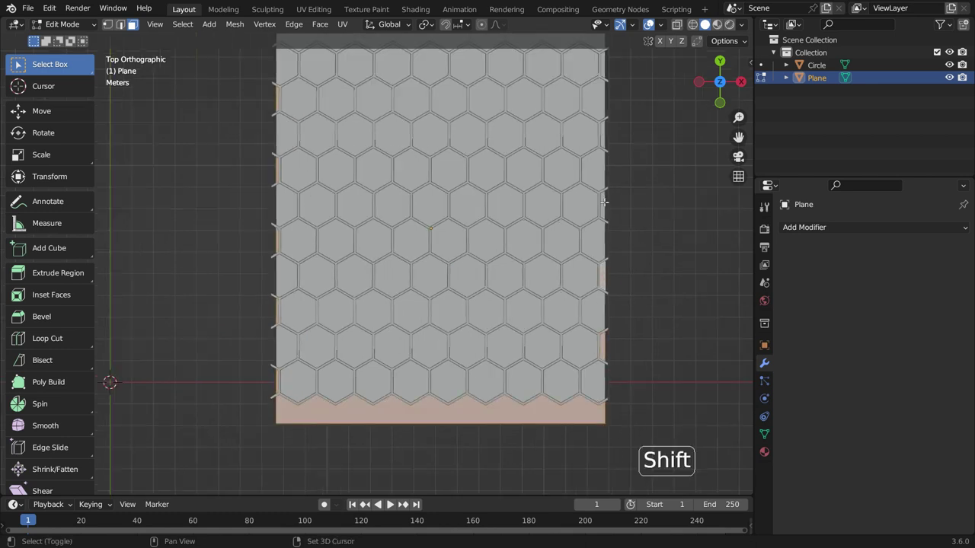
middle_click_drag(604, 202, 579, 273, "shift")
left_click(579, 222, "shift")
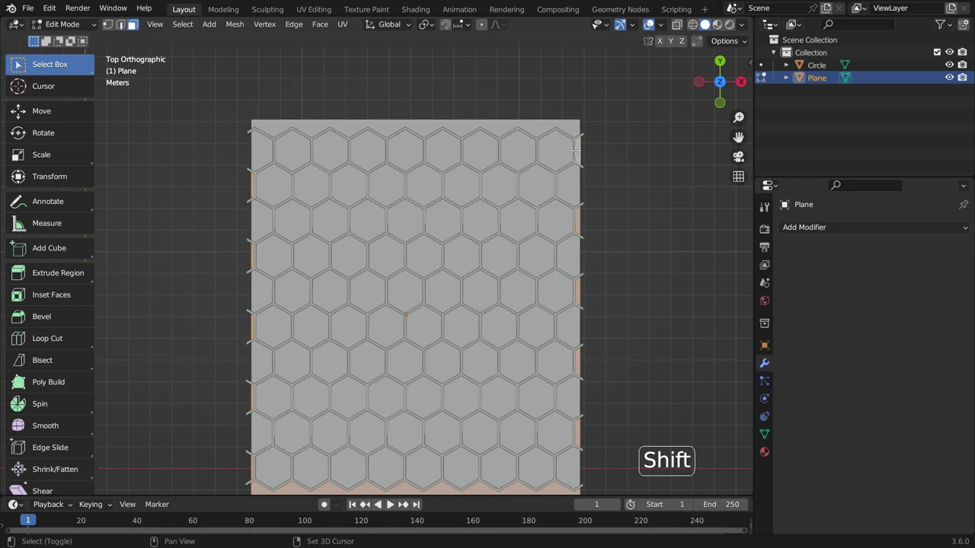
left_click(533, 125, "shift")
scroll(493, 150, "down", 1)
Step: Delete the selected border faces, leaving separate hexagonal tiles
key("Delete")
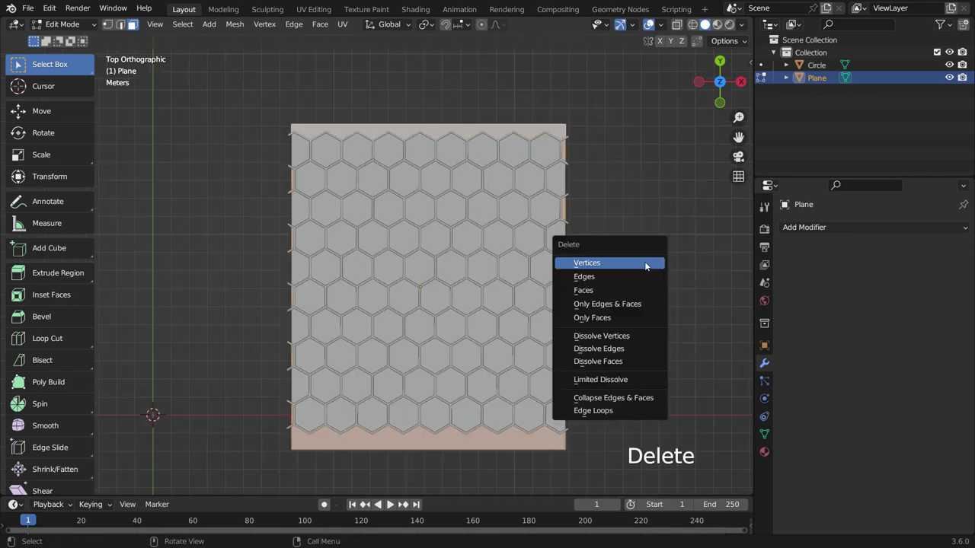
left_click(629, 289)
middle_click_drag(491, 313, 373, 401)
Step: Select all and extrude the tiles 0.037646 m along their normals, then return to Object Mode
key("a")
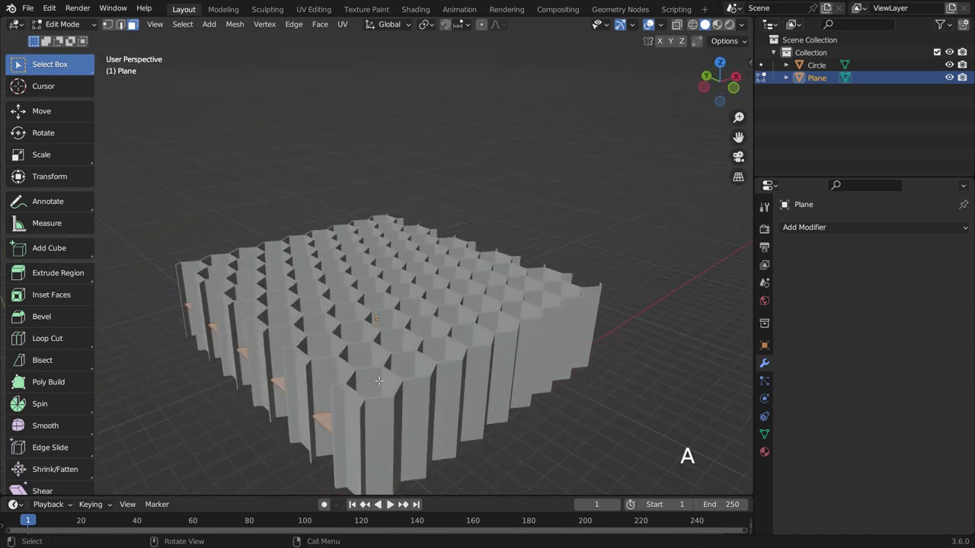
scroll(302, 442, "up", 4)
middle_click_drag(322, 429, 370, 403)
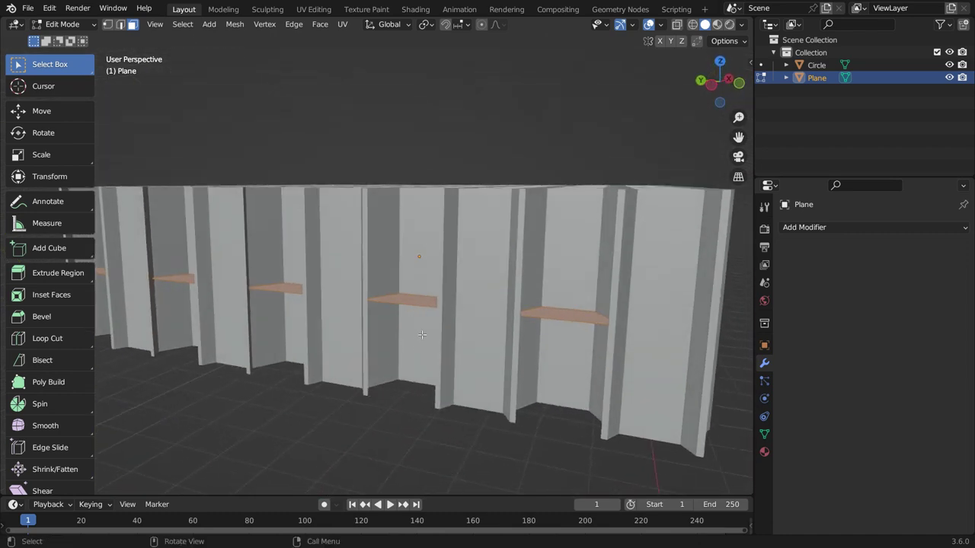
key("e")
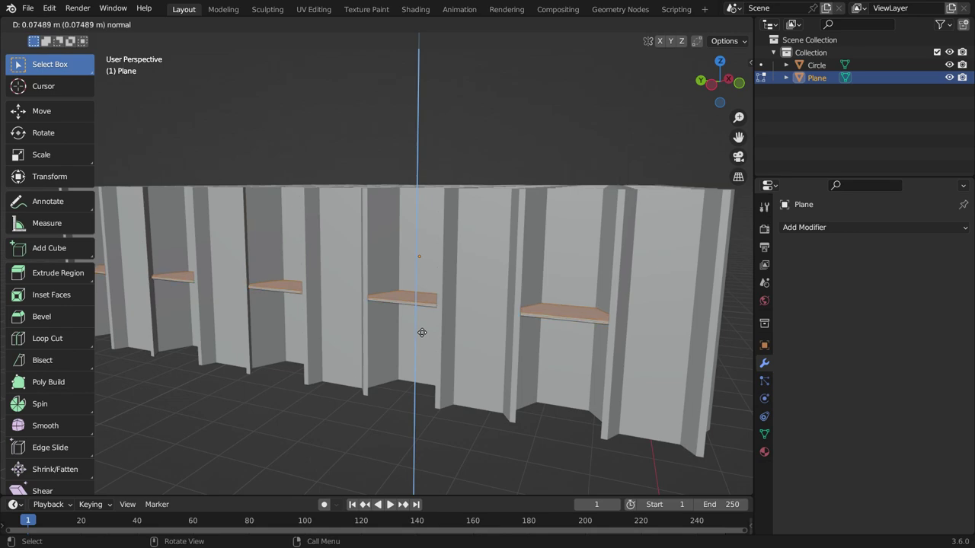
left_click(422, 333)
middle_click_drag(422, 334, 445, 336)
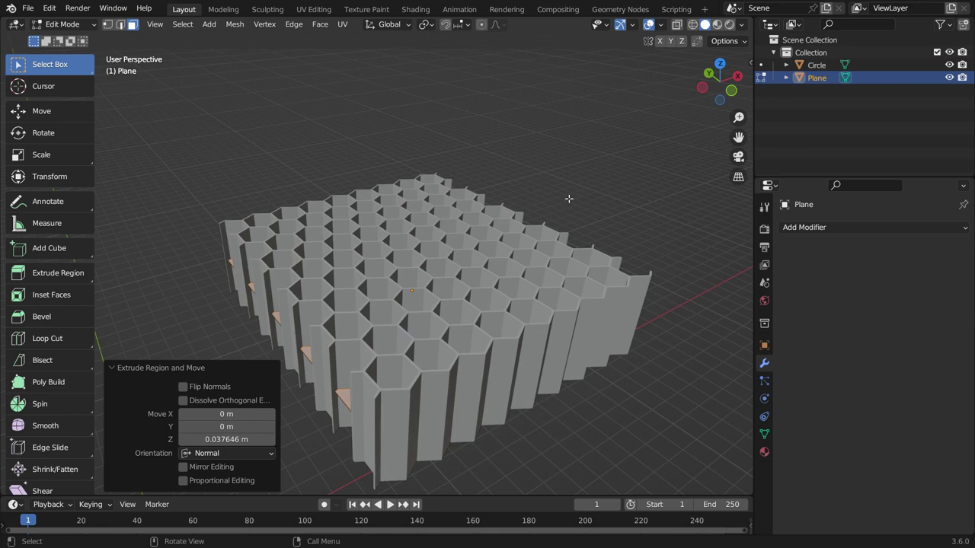
key("Tab")
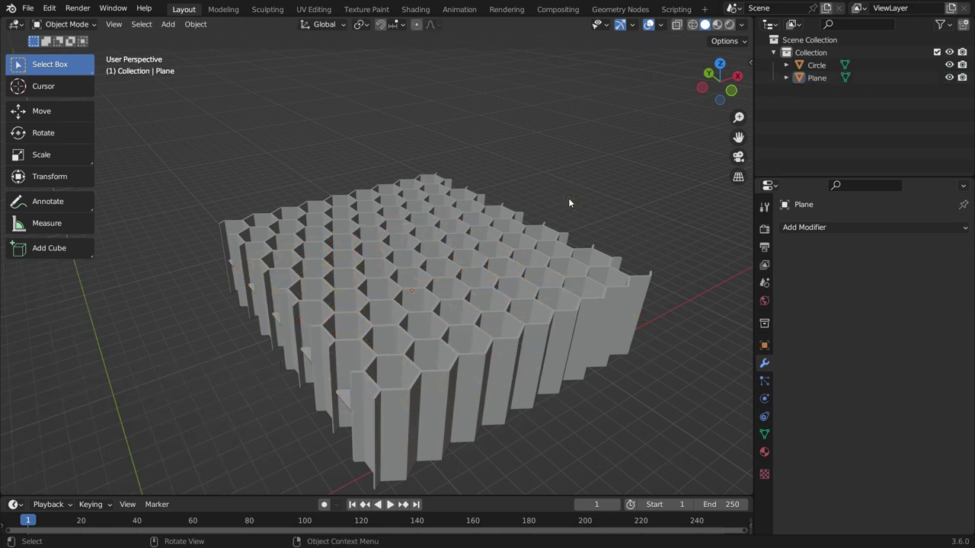
Step: Join the Plane into the Circle with Ctrl+J and rename the object 'Honeycomb'
left_click(345, 399)
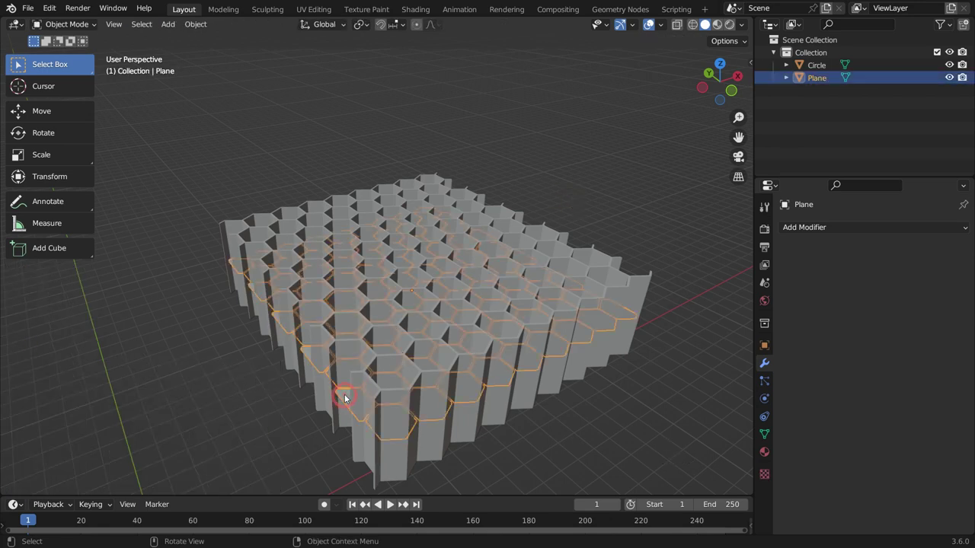
left_click(439, 190, "shift")
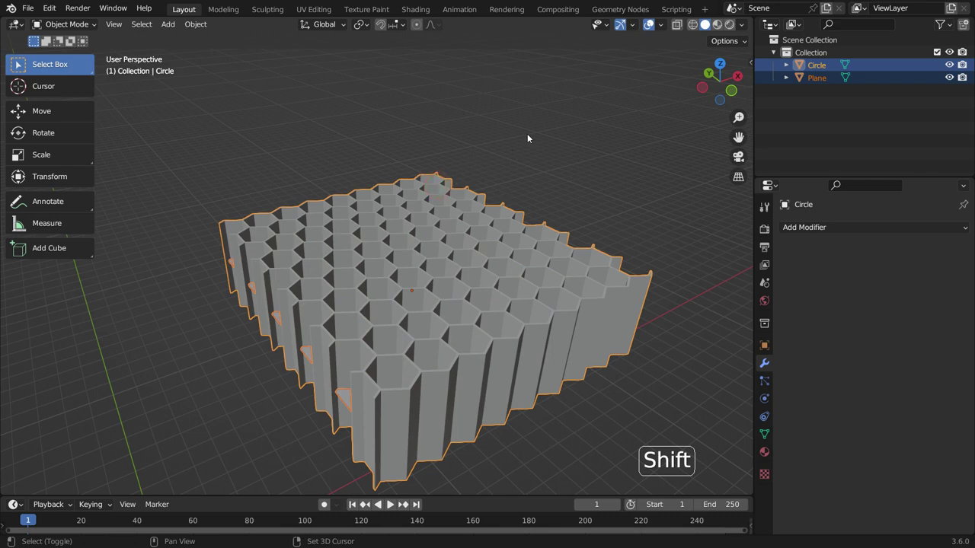
key("ctrl+j")
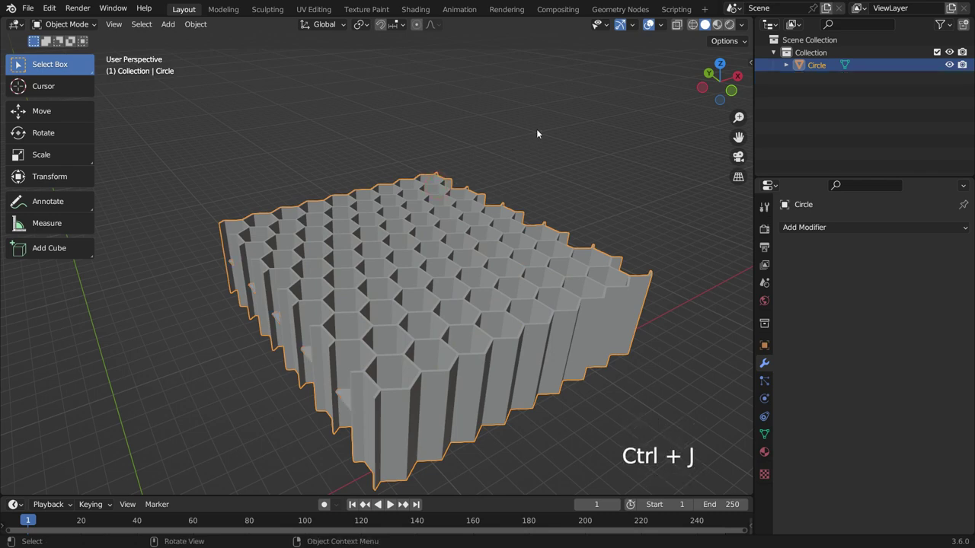
key("g")
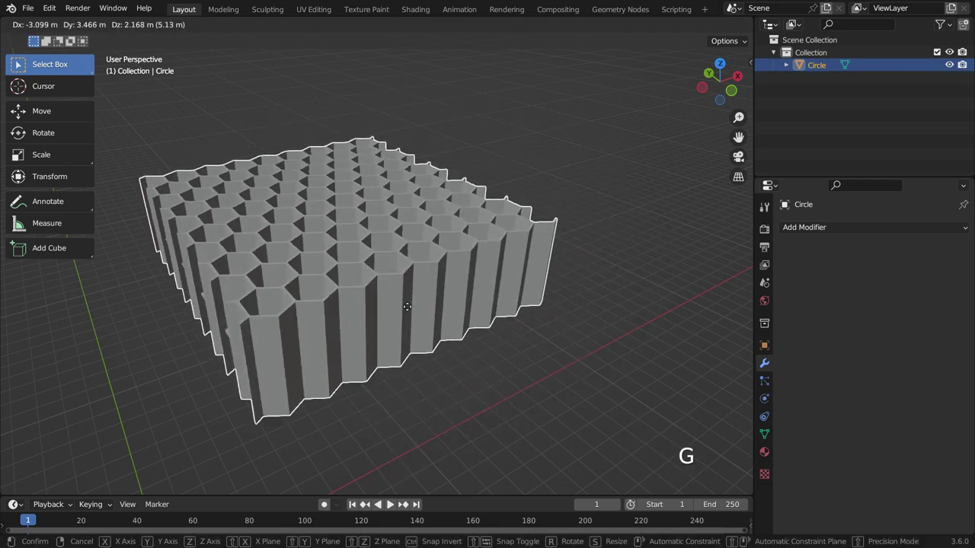
right_click(453, 320)
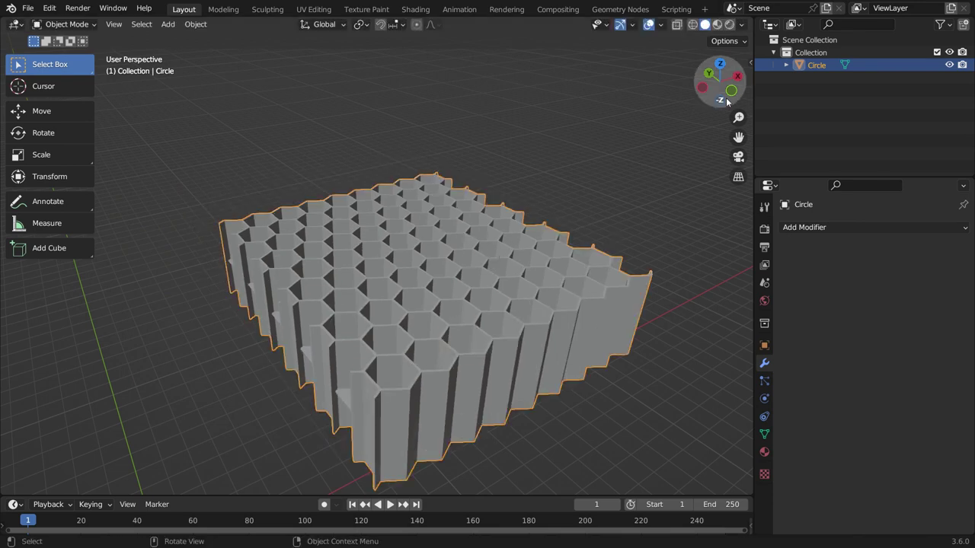
double_click(817, 64)
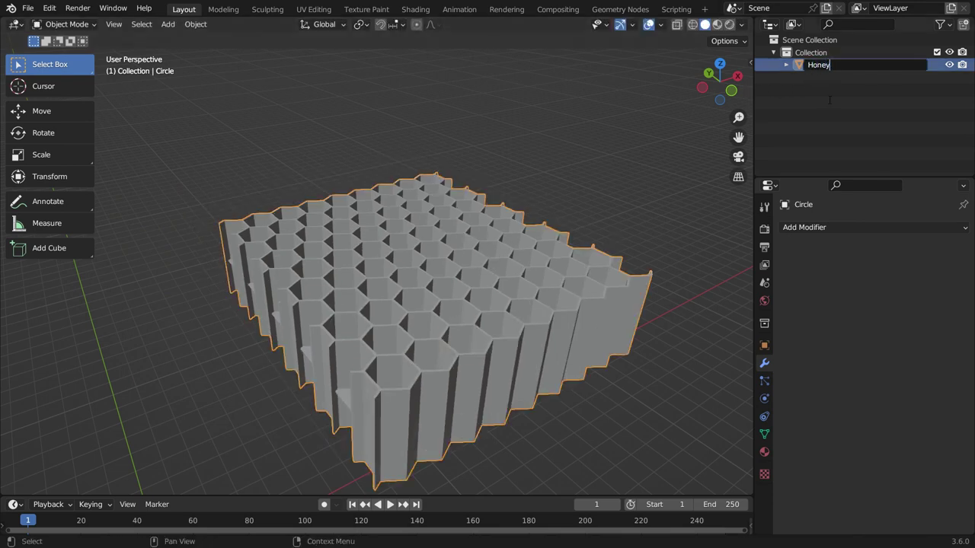
type("Honeycomb")
key("Return")
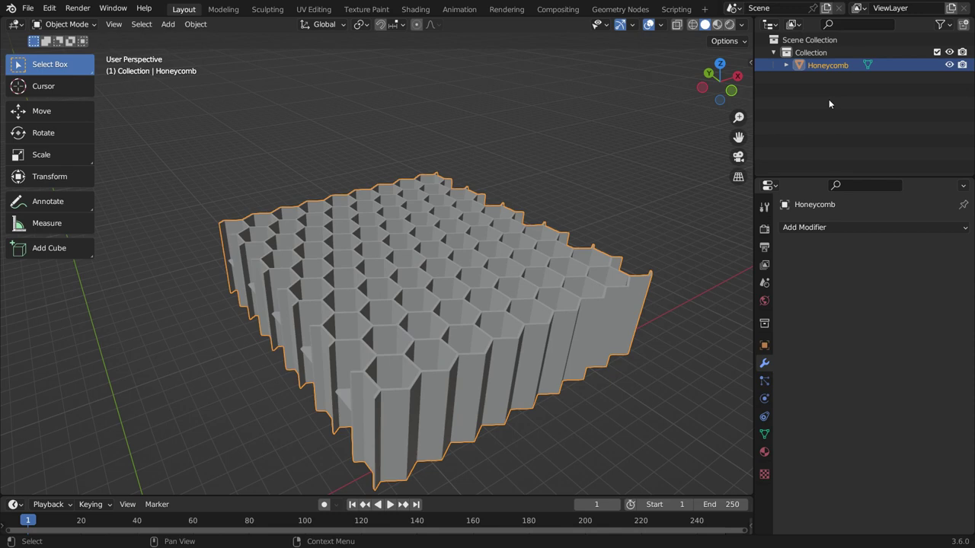
Step: Set the Honeycomb's origin to its geometry
scroll(442, 231, "down", 2)
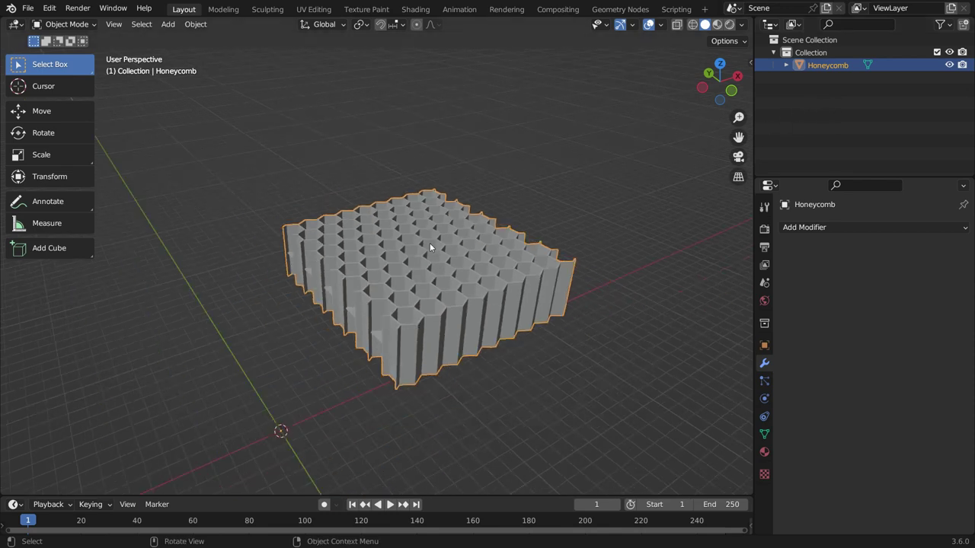
right_click(430, 242)
mouse_move(403, 294)
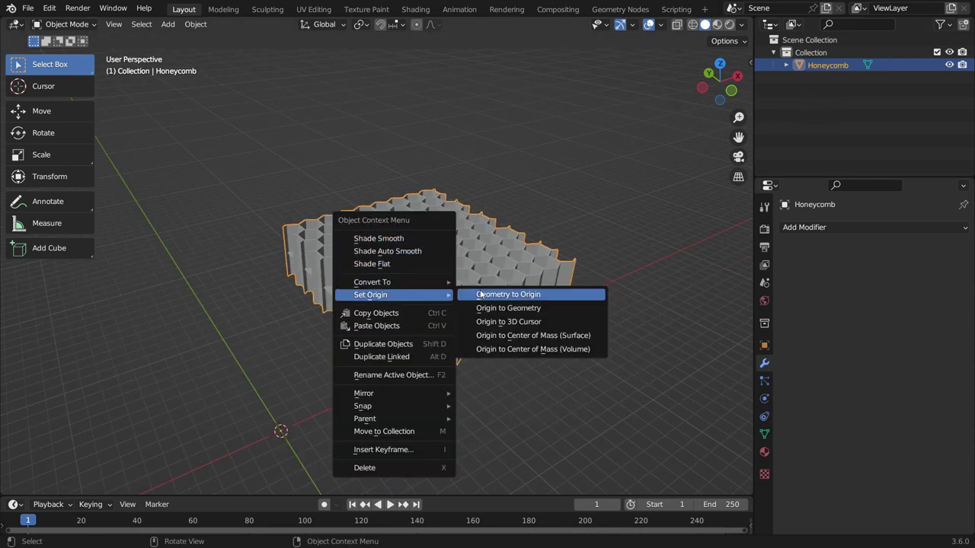
left_click(520, 307)
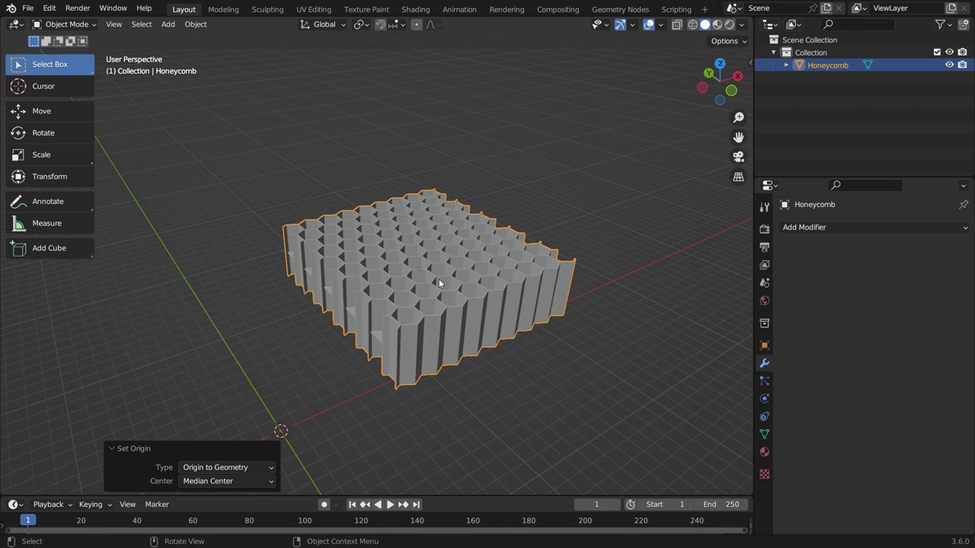
middle_click_drag(438, 282, 415, 266)
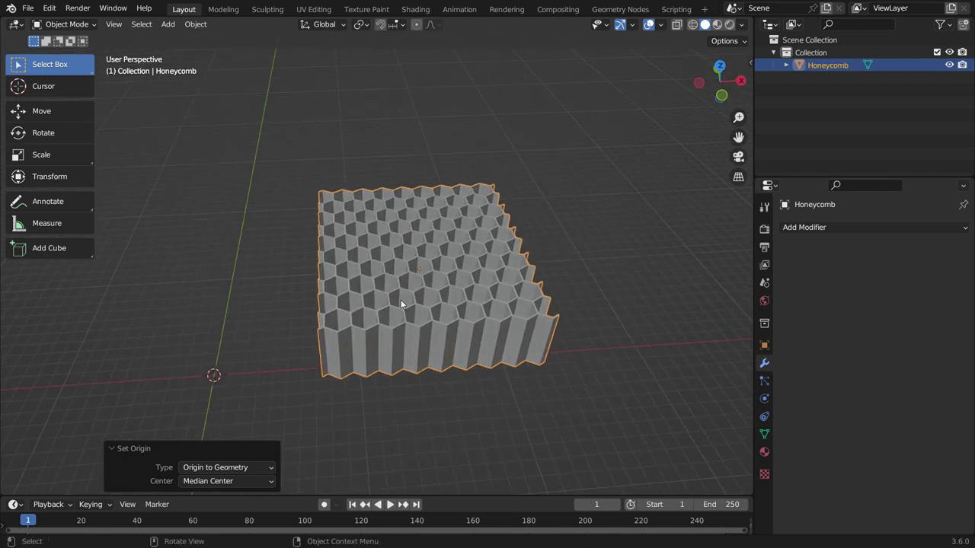
Step: In front view, duplicate the honeycomb and slide the copy right along X
key("KP_1")
middle_click_drag(401, 304, 283, 337, "shift")
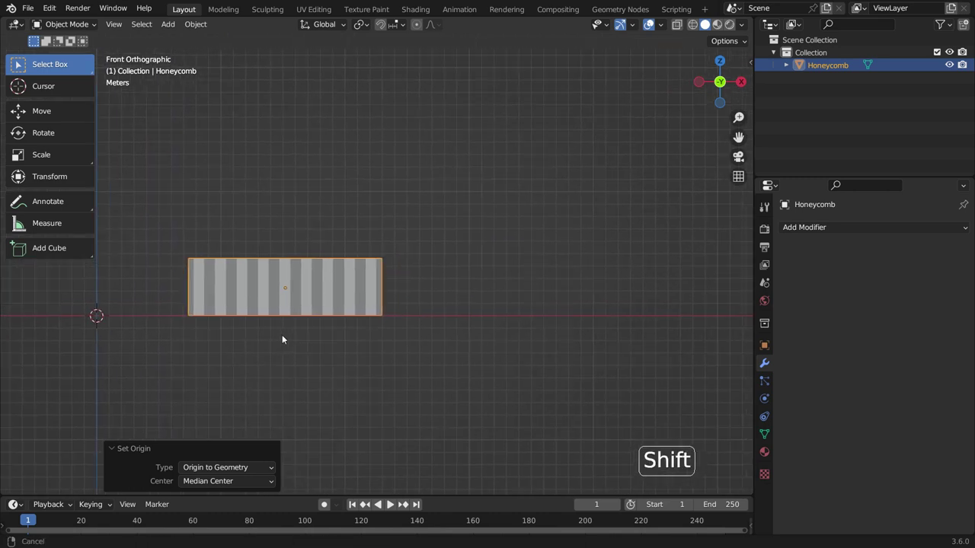
key("shift+d")
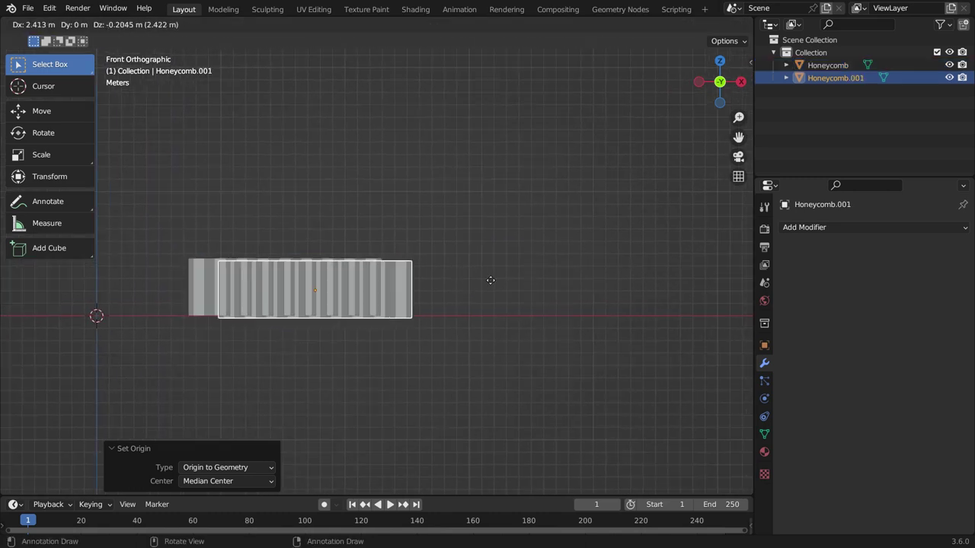
key("x")
left_click(688, 305)
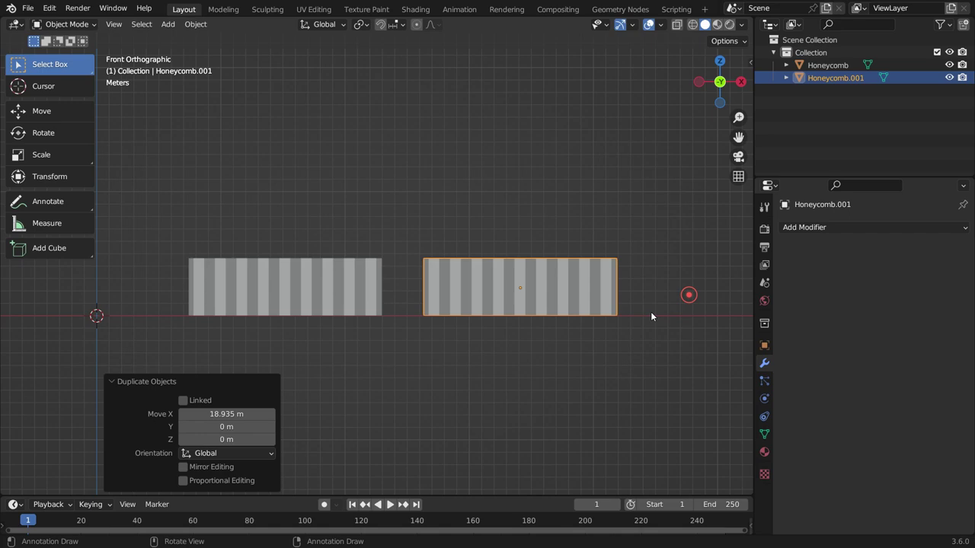
scroll(650, 312, "up", 1)
Step: Rotate and move the copy repeatedly to tilt it toward the original slab
key("r")
left_click(564, 335)
key("g")
left_click(541, 320)
right_click(528, 340, "shift")
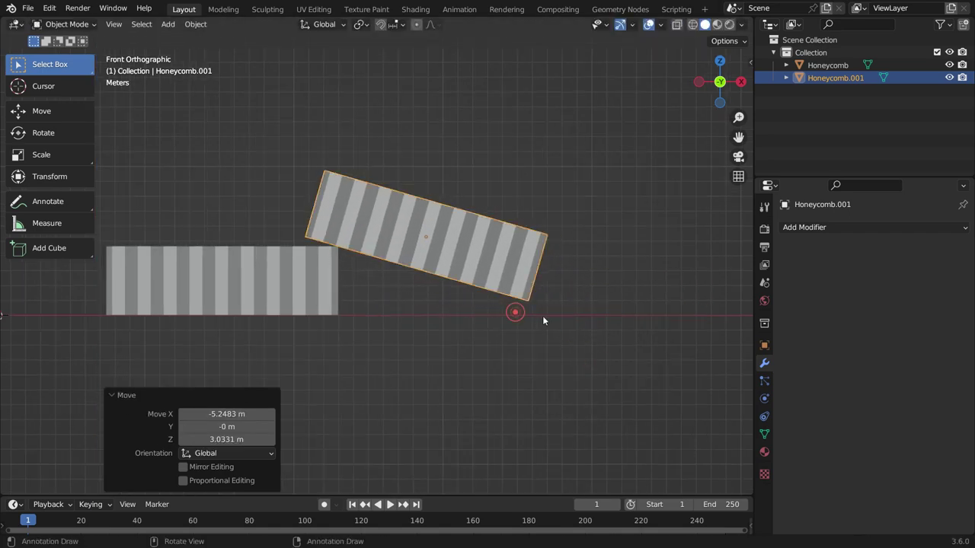
key("r")
left_click(495, 306)
key("g")
left_click(481, 317)
scroll(481, 317, "up", 1)
key("r")
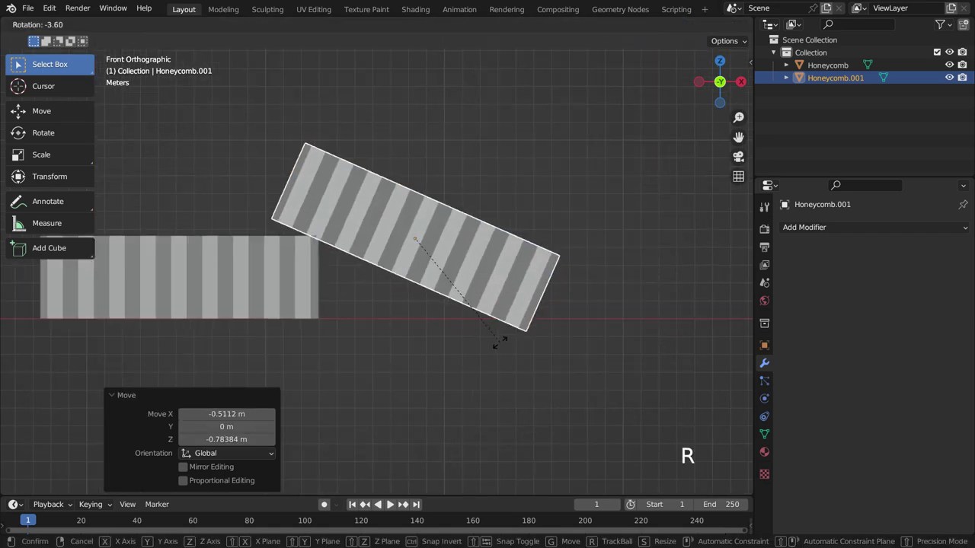
left_click(466, 325)
key("g")
left_click(476, 318)
Step: Fine-tune the copy's rotation and position so Honeycomb.001 leans against the original
key("r")
left_click(475, 314)
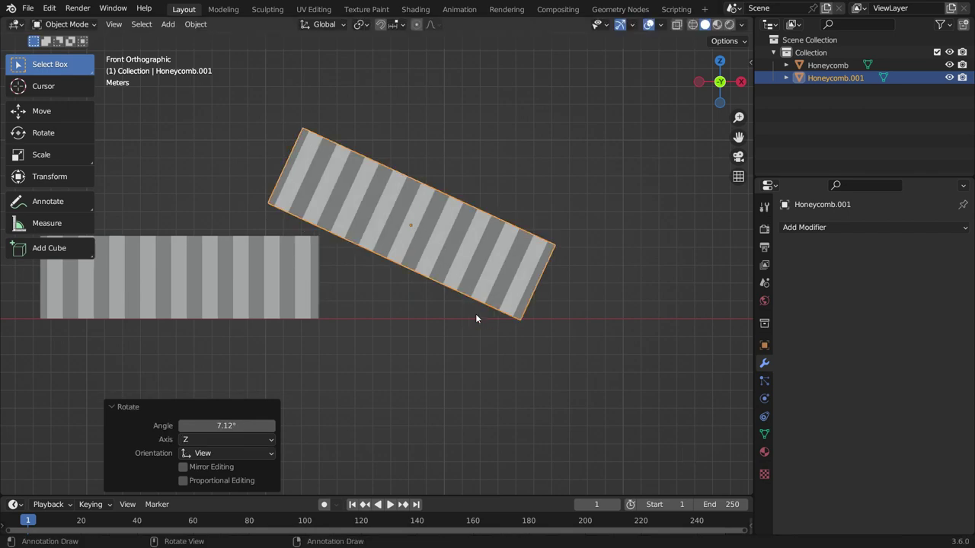
right_click(477, 314, "shift")
key("g")
left_click(510, 319)
scroll(510, 318, "up", 4)
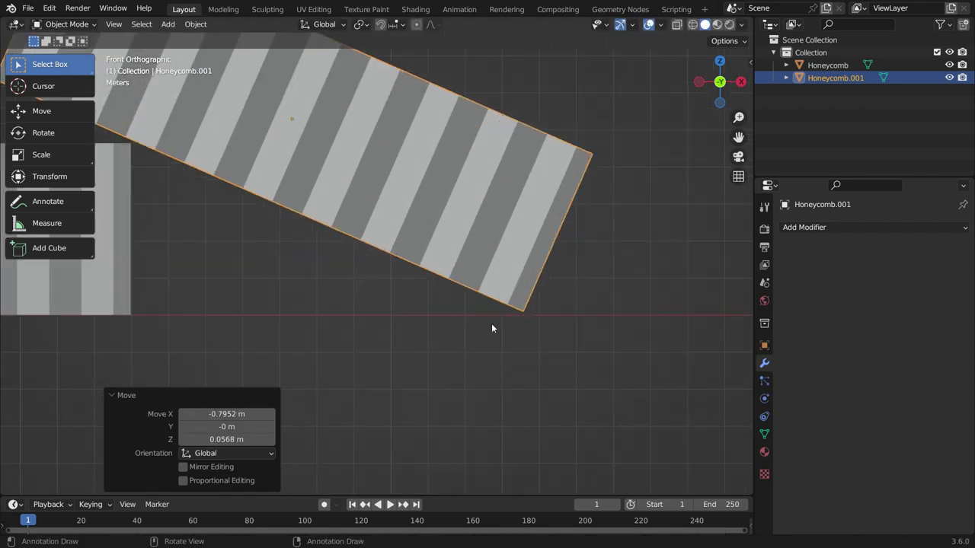
key("r")
left_click(568, 348)
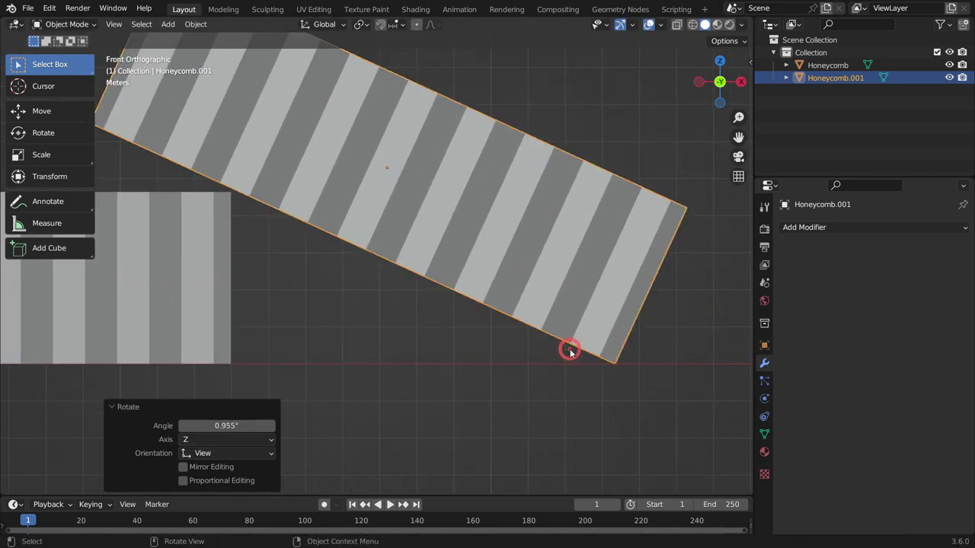
key("g")
left_click(571, 350)
middle_click_drag(572, 350, 469, 409)
Step: Turn on viewport Cavity shading with Cavity Type World, then deselect the tilted slab
left_click(742, 25)
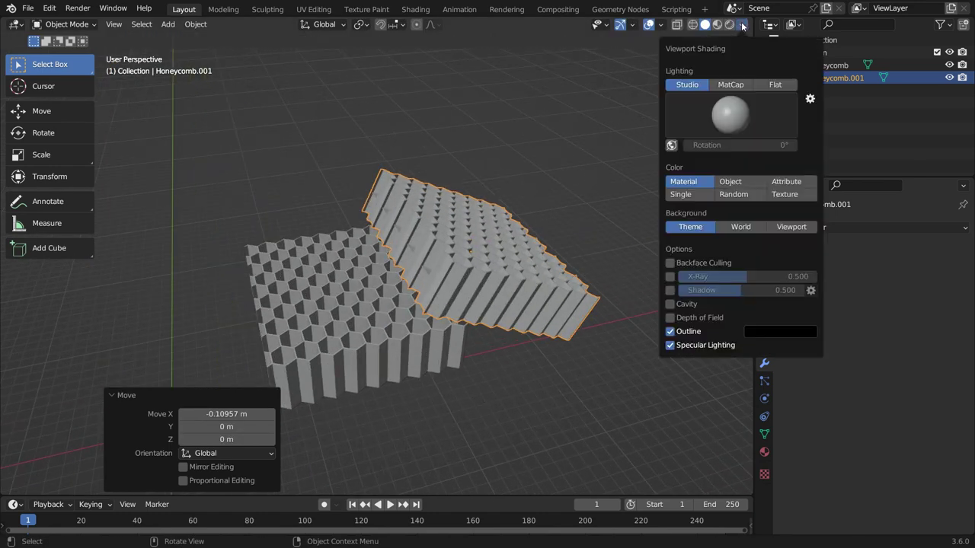
left_click(670, 303)
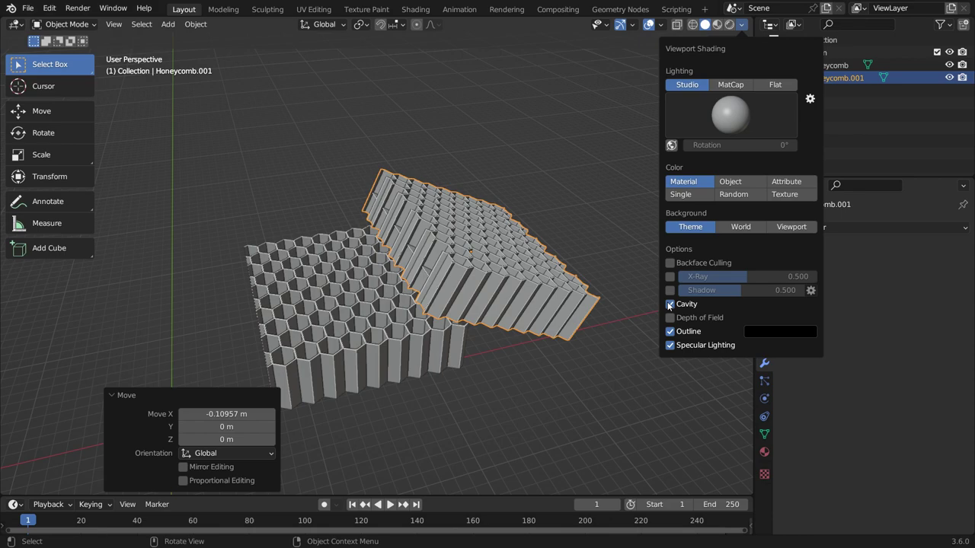
left_click(774, 304)
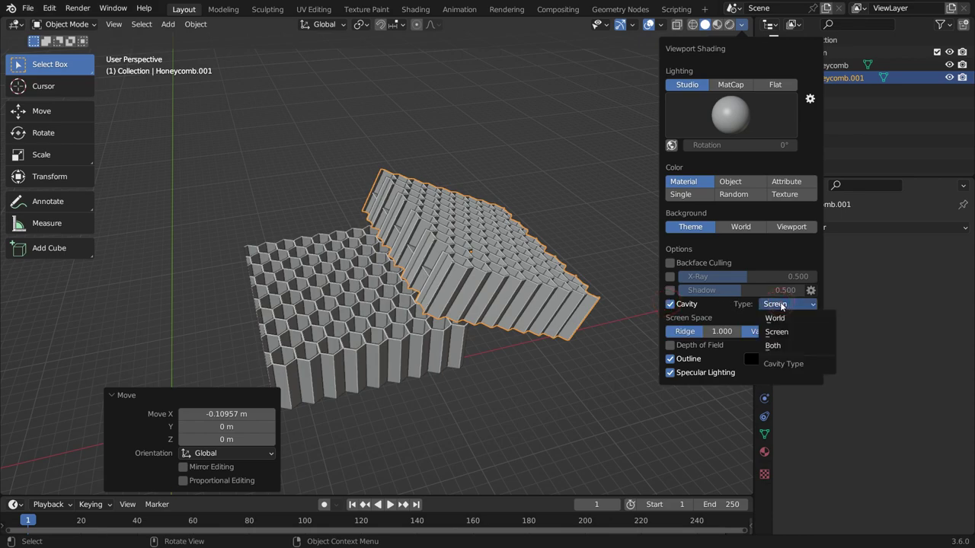
left_click(775, 317)
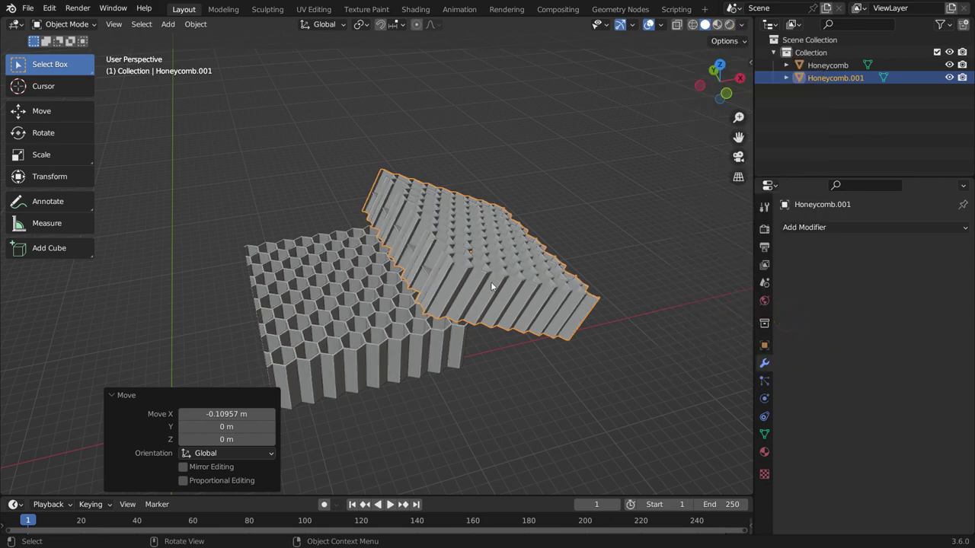
middle_click_drag(463, 302, 572, 195)
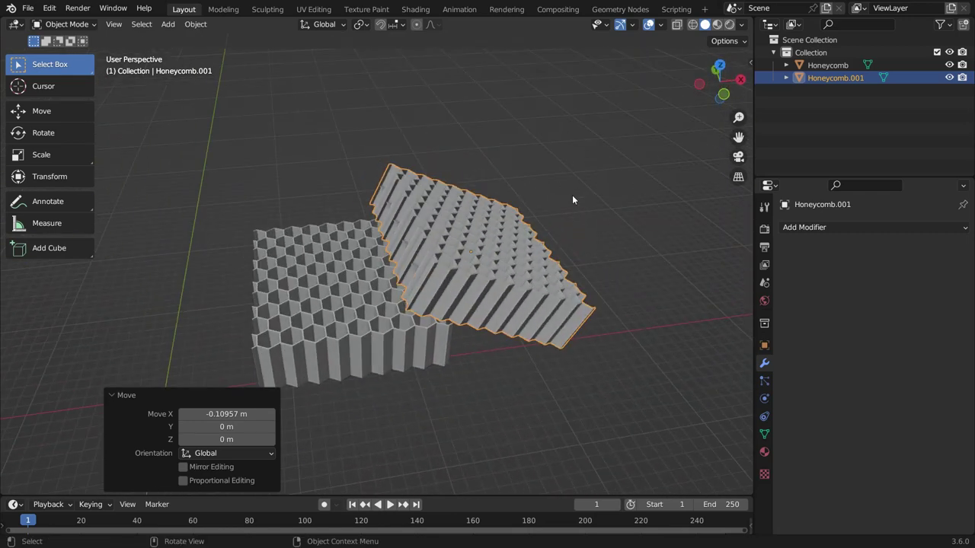
left_click(587, 158)
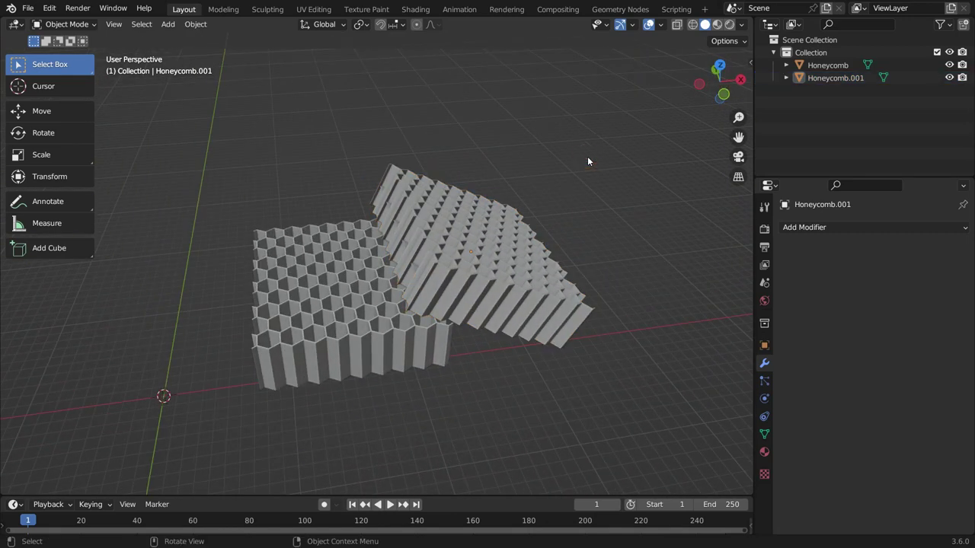
Step: Hide Honeycomb.001 and Honeycomb in the outliner
left_click(948, 78)
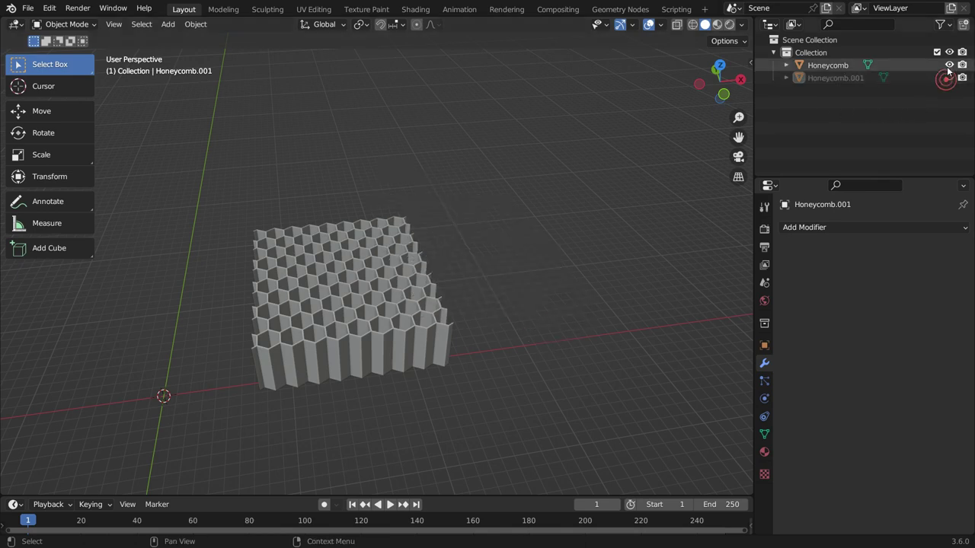
left_click(948, 64)
middle_click_drag(457, 309, 349, 326, "shift")
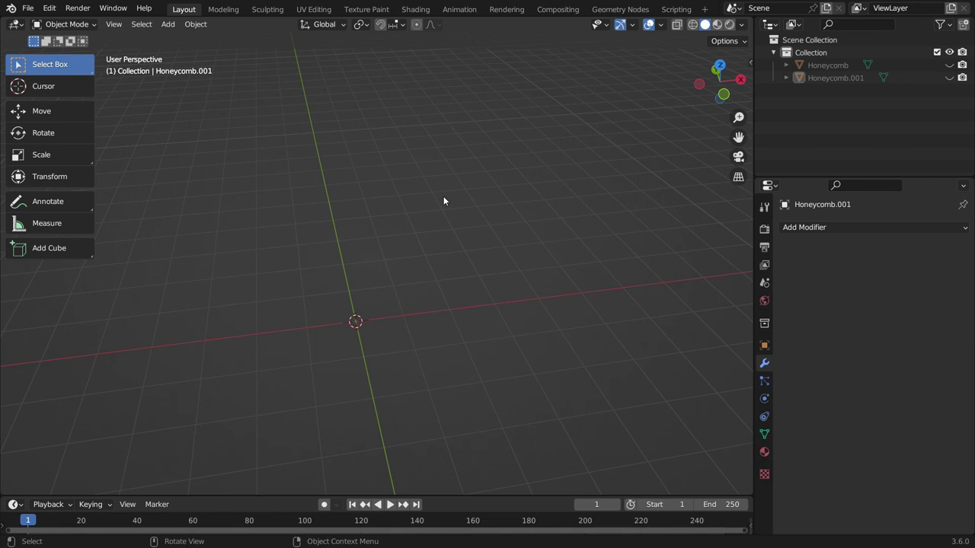
Step: Add a UV sphere at the origin and set it to Shade Smooth
key("shift+a")
mouse_move(444, 198)
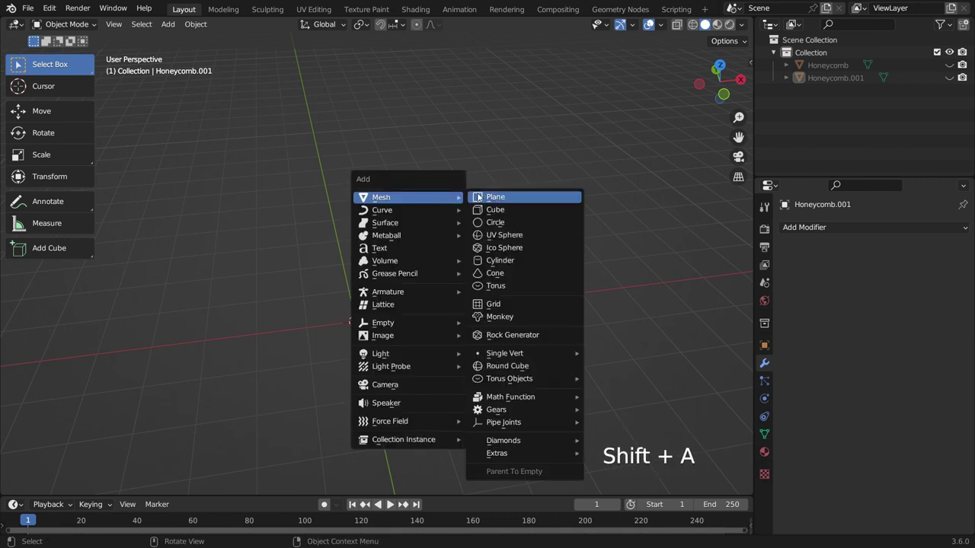
left_click(506, 236)
scroll(312, 332, "up", 3)
right_click(414, 271)
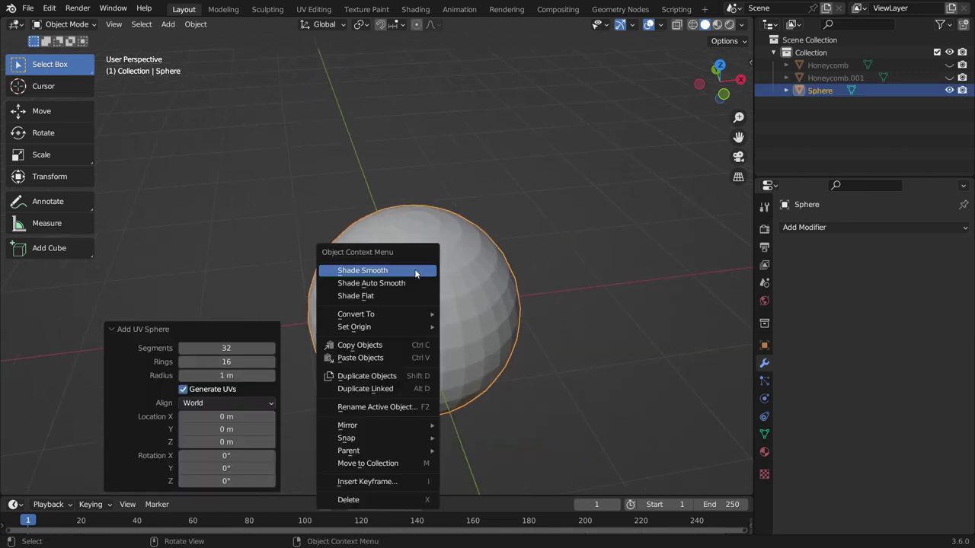
left_click(414, 271)
Step: In front X-ray view, select the sphere's bottom band, invert the selection and delete those faces
key("Tab")
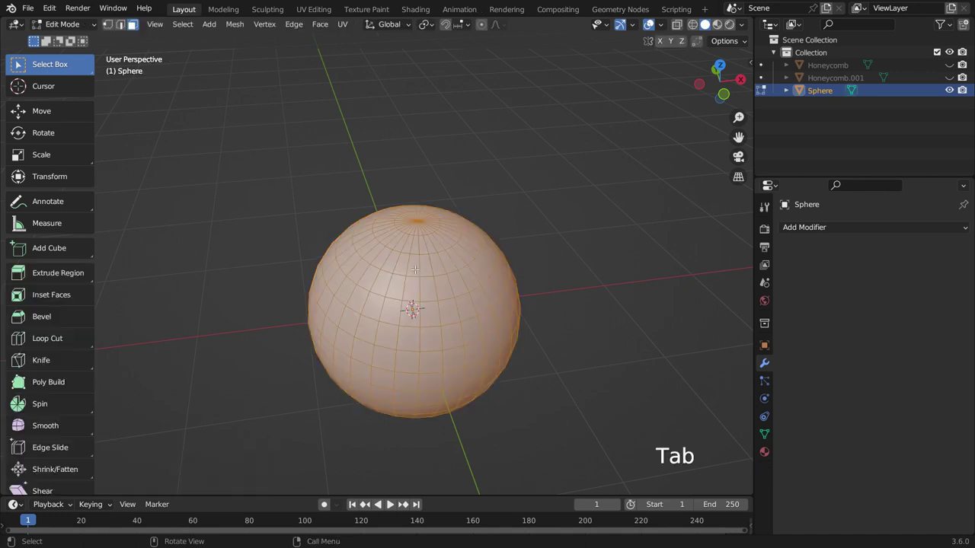
key("KP_1")
key("alt+z")
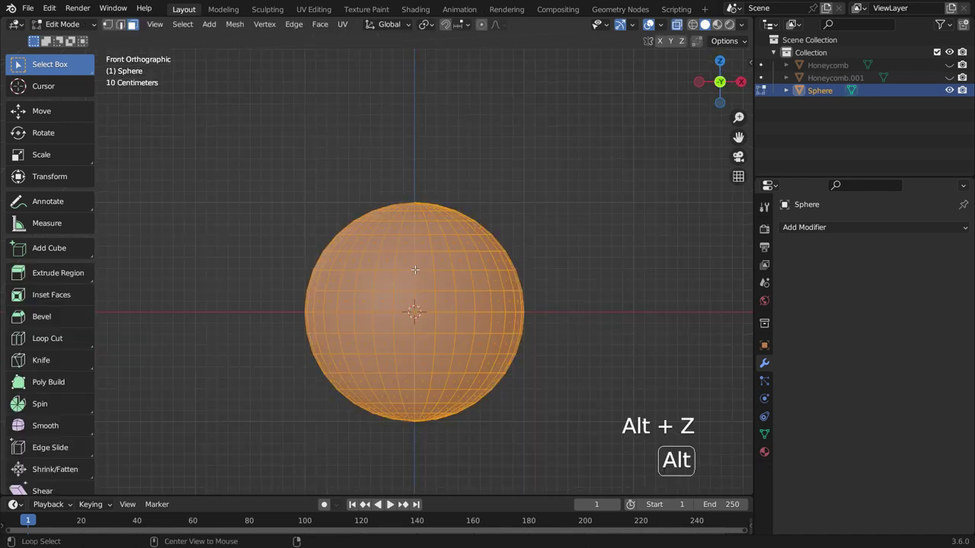
scroll(410, 427, "up", 3)
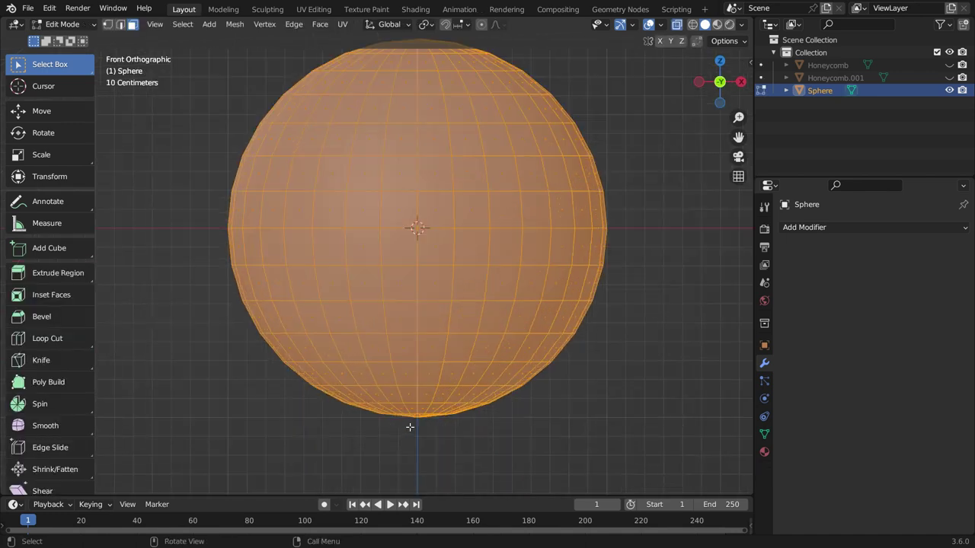
left_click_drag(279, 369, 613, 394)
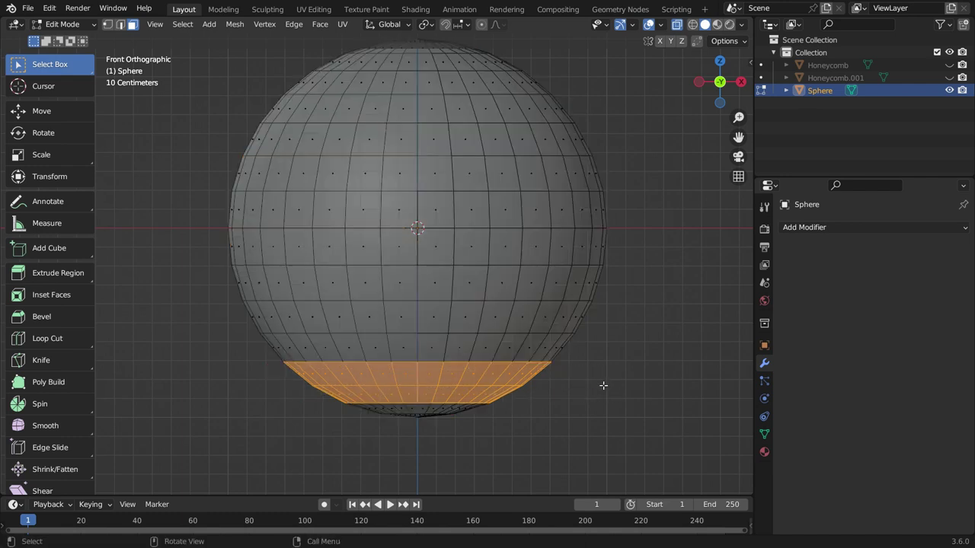
key("ctrl")
key("ctrl+i")
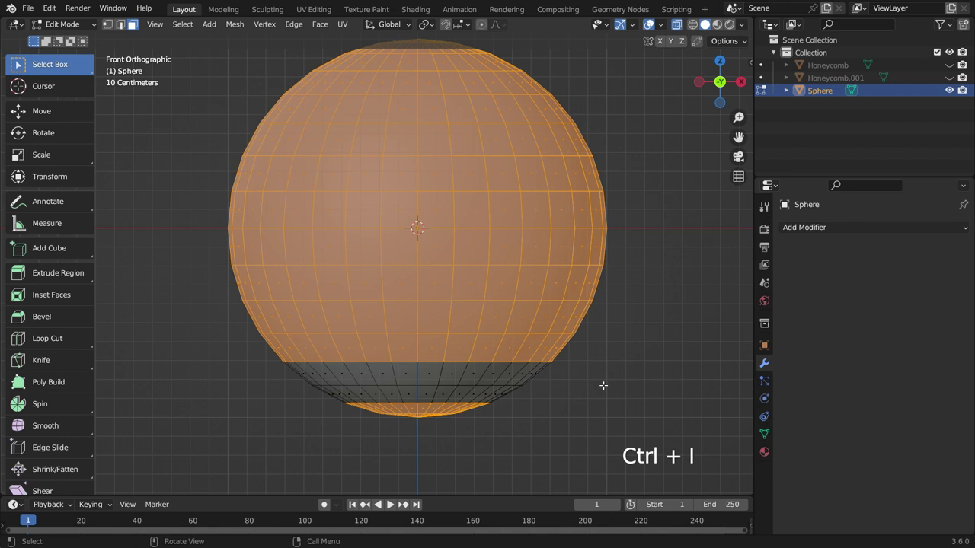
key("Delete")
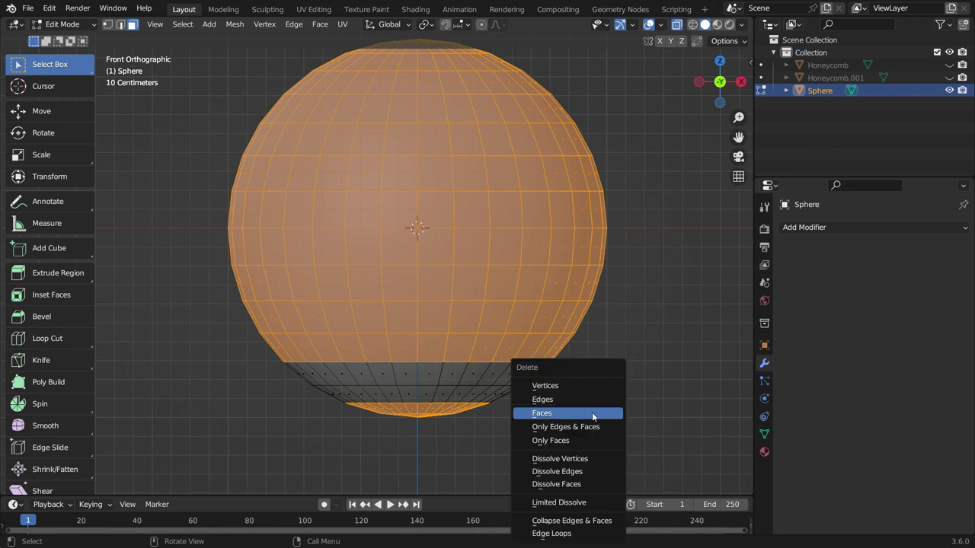
left_click(591, 415)
Step: Fill the ring's inner edge loop with a face and inset it by 0.2781 m
key("alt+z")
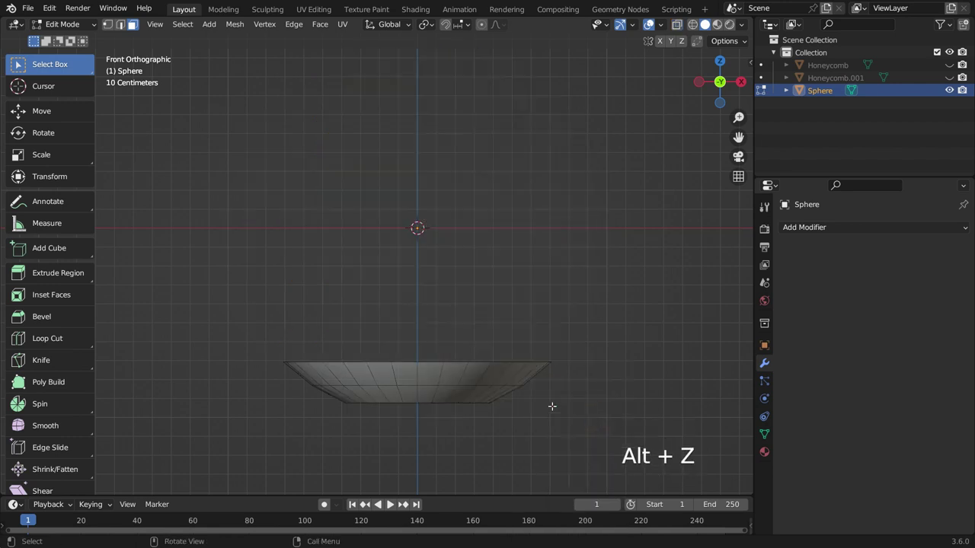
middle_click_drag(450, 422, 437, 452)
scroll(437, 452, "up", 3)
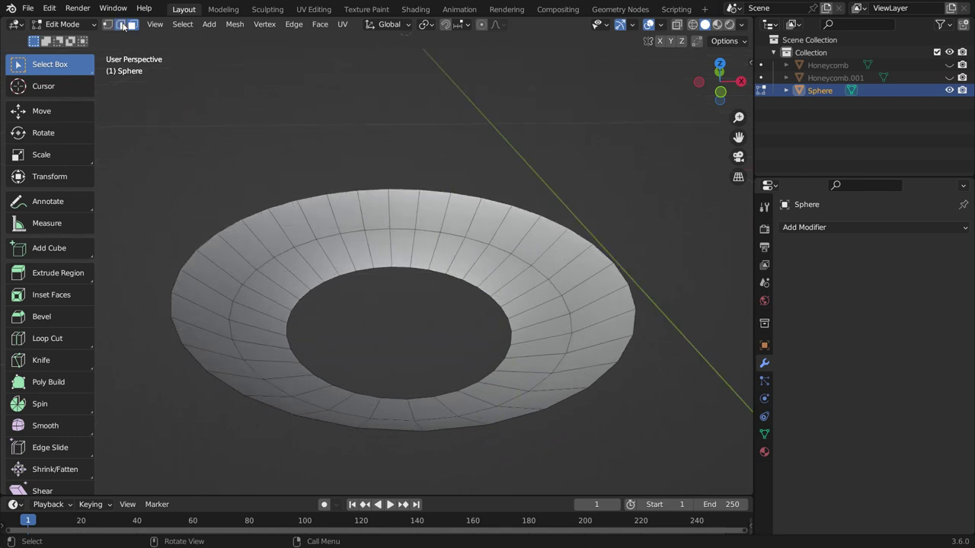
key("alt")
left_click(333, 279, "alt")
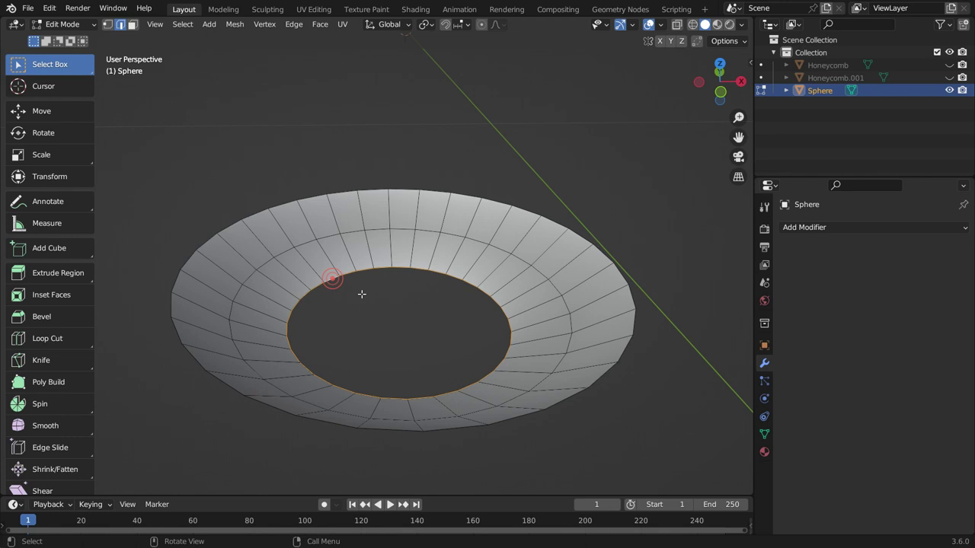
key("f")
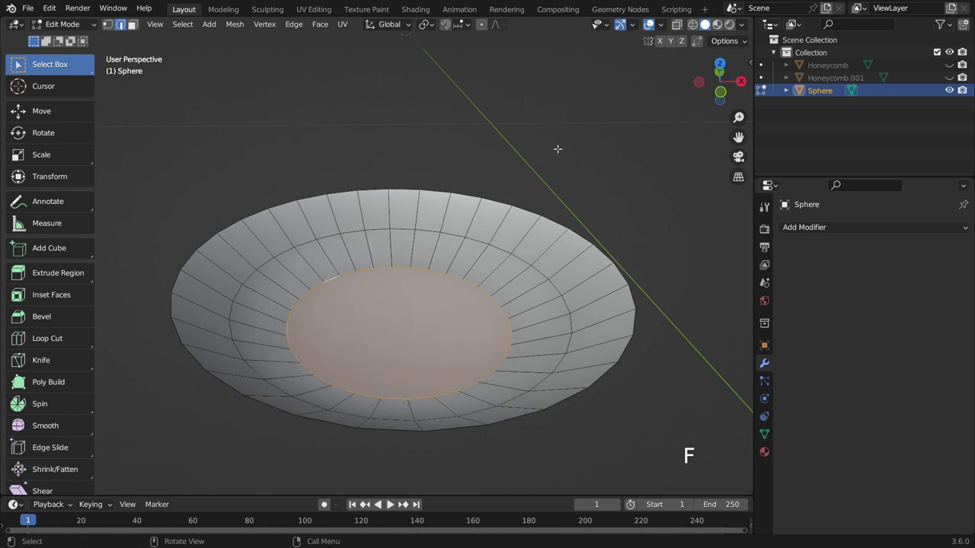
key("i")
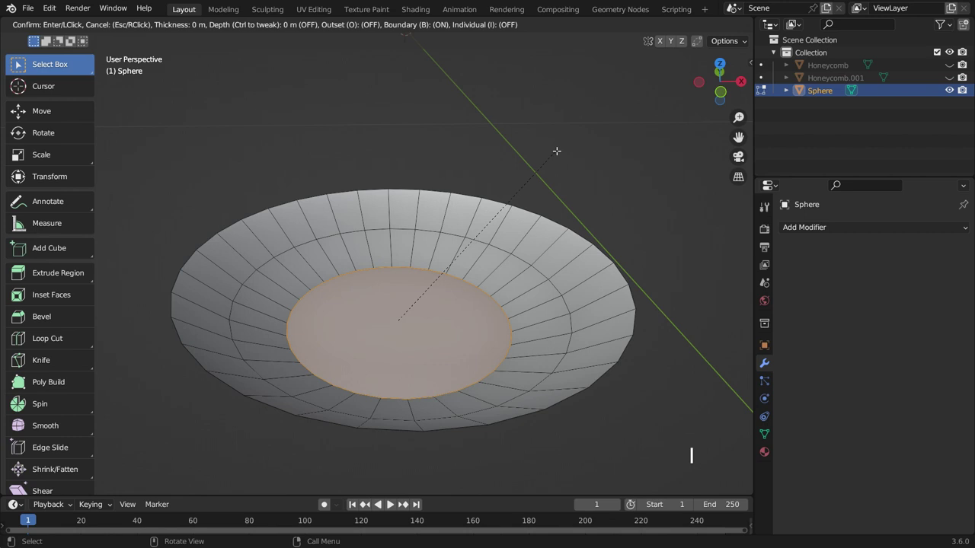
left_click(502, 207)
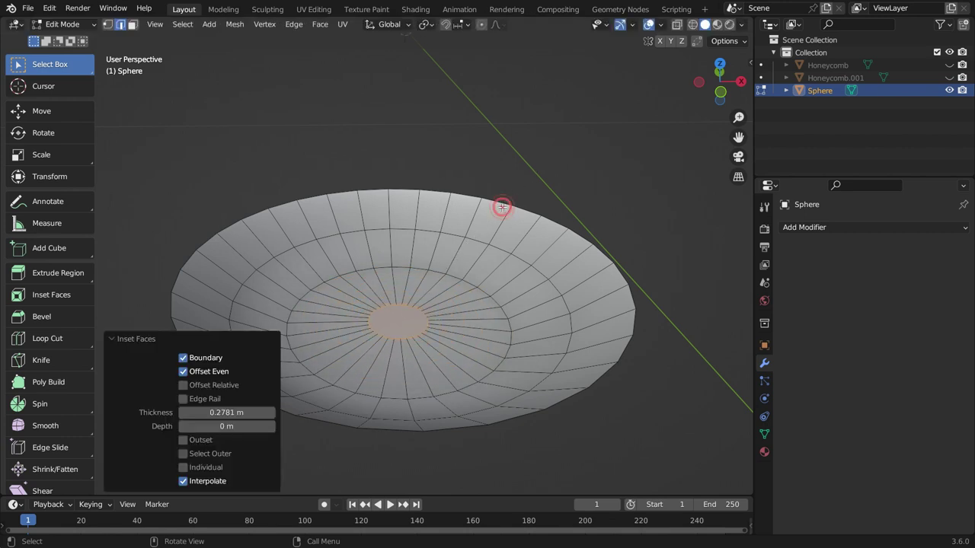
left_click(486, 162)
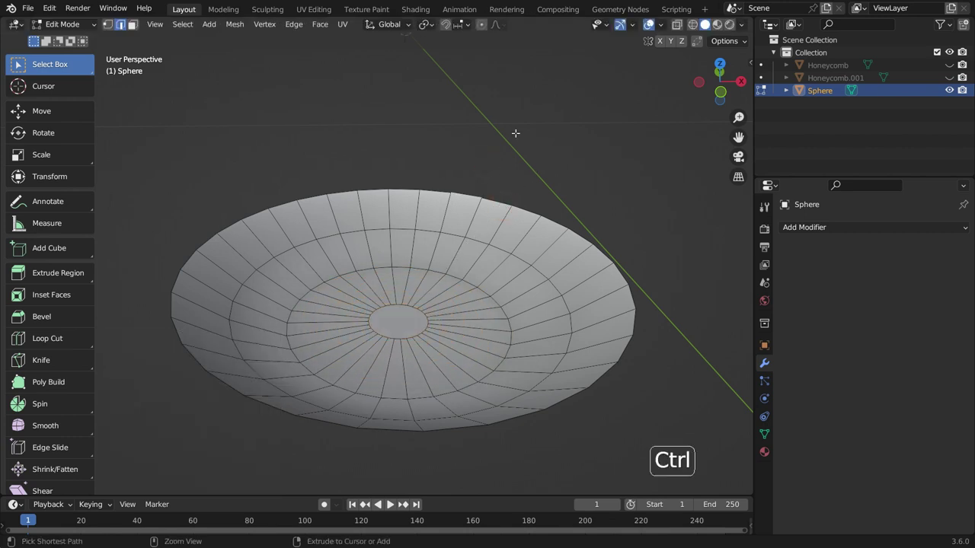
Step: Add two loop cuts to the dish, one slid toward the centre and one near the rim
key("ctrl+r")
left_click(380, 244)
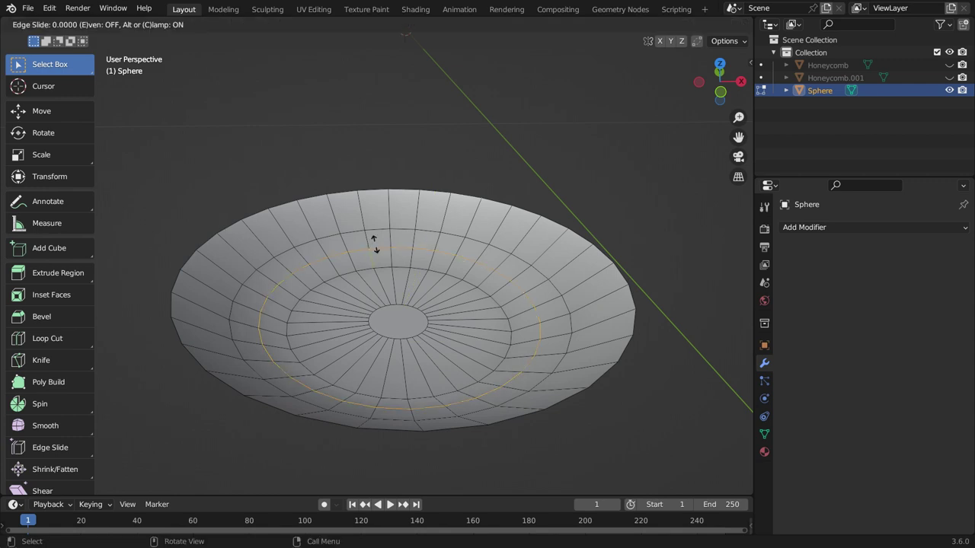
left_click(376, 260)
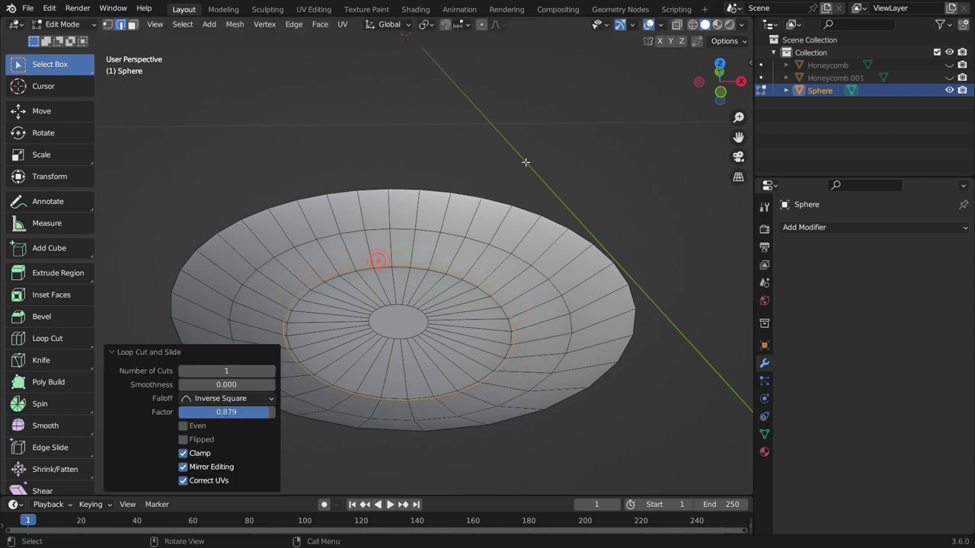
left_click(533, 150)
key("ctrl+r")
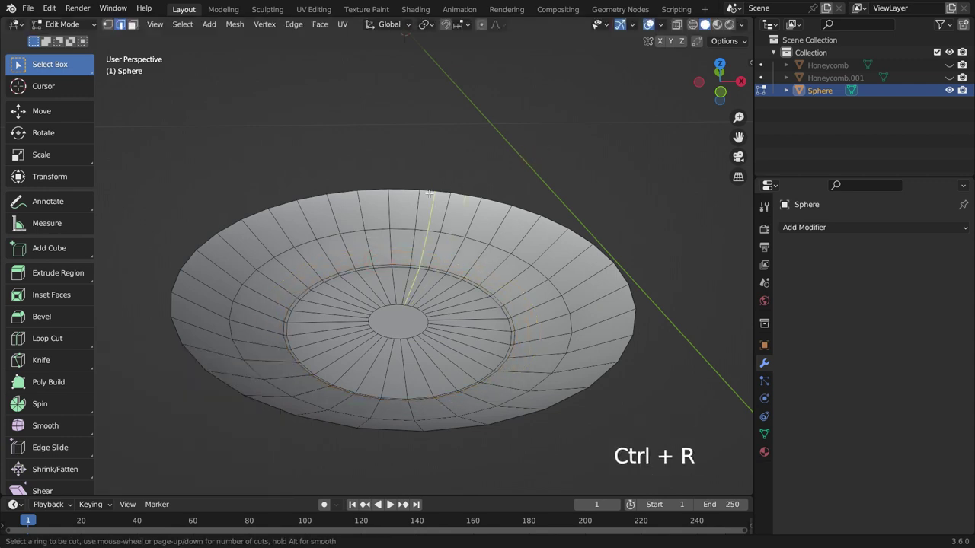
left_click(373, 200)
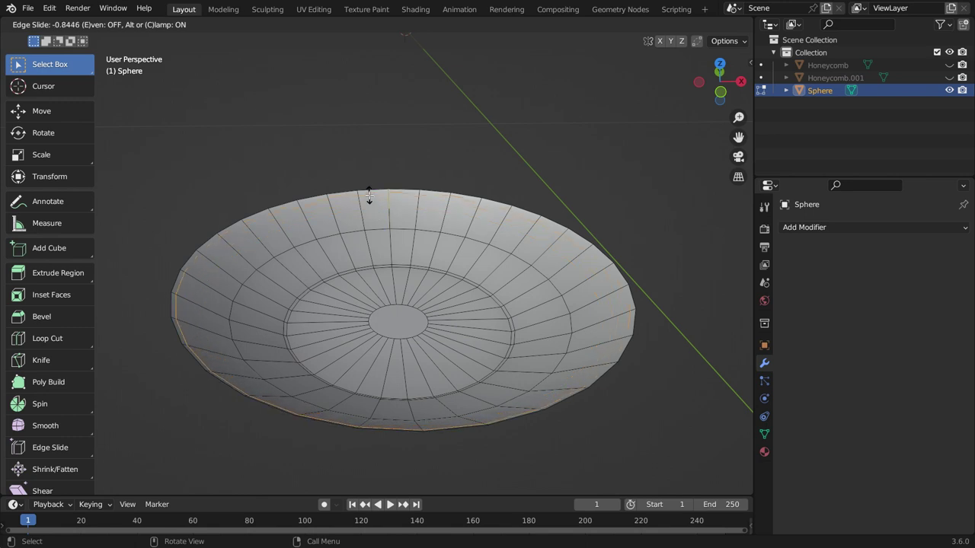
left_click(370, 193)
left_click(509, 153)
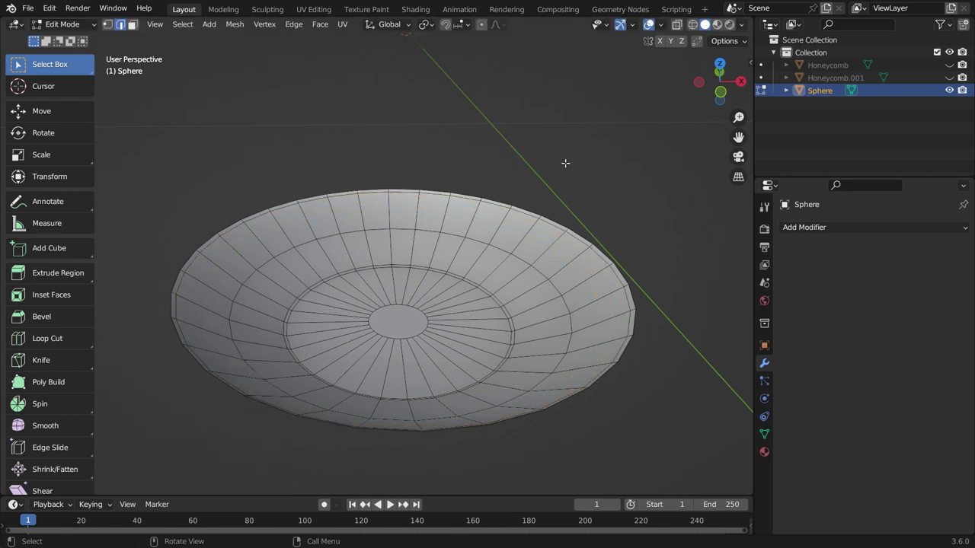
Step: In Object Mode, add a Solidify modifier with 0.03 m thickness and collapse it
key("Tab")
left_click(793, 227)
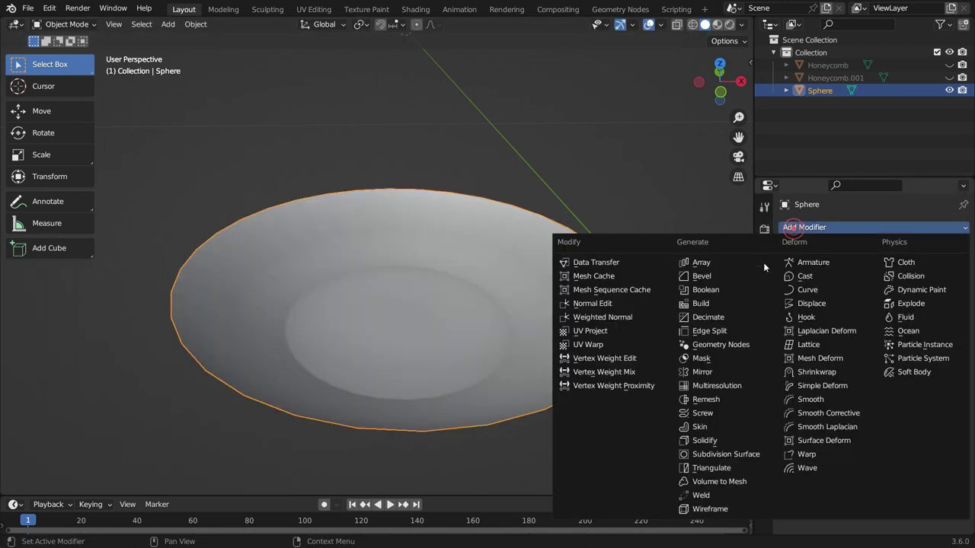
left_click(742, 440)
left_click(902, 282)
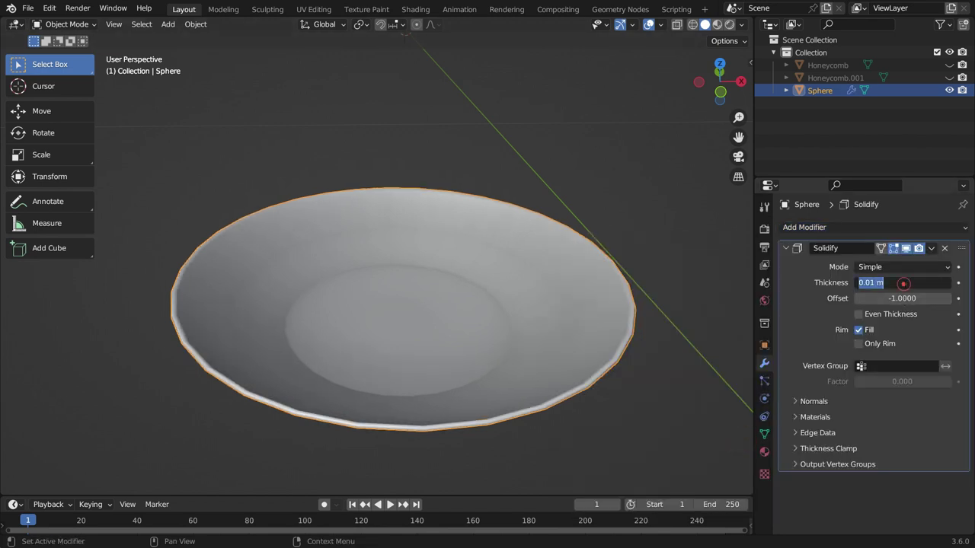
type("0.03")
key("Return")
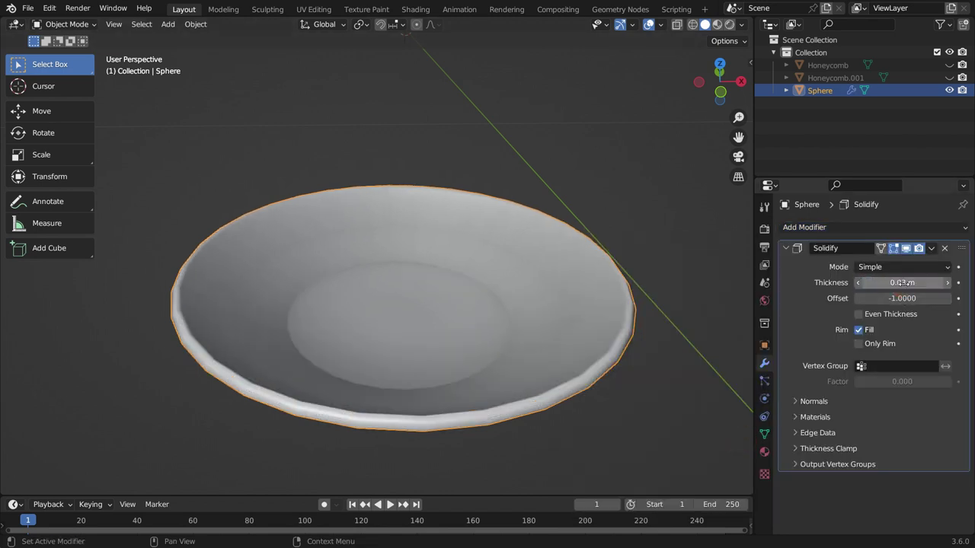
left_click(785, 248)
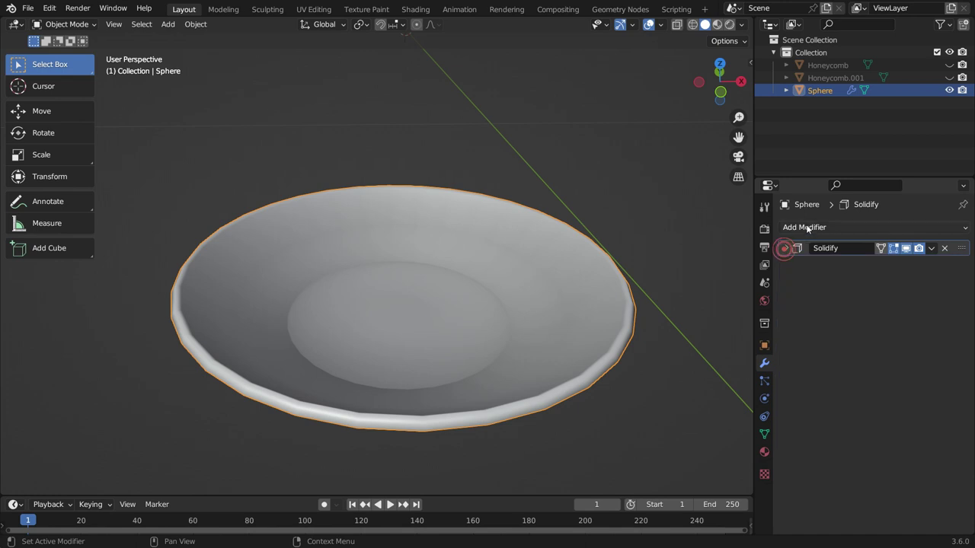
Step: Add a Subdivision Surface modifier with Levels Viewport set to 2
left_click(804, 227)
left_click(751, 453)
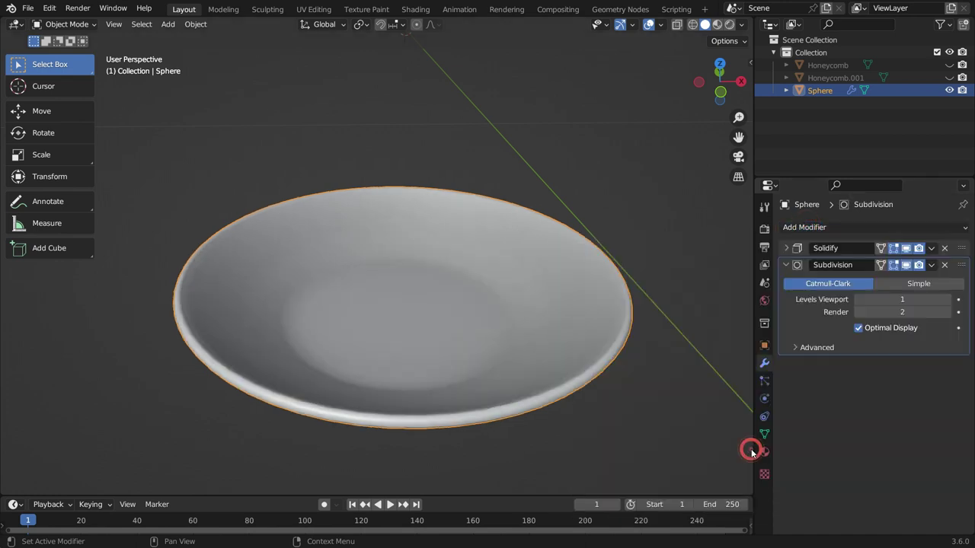
left_click(947, 299)
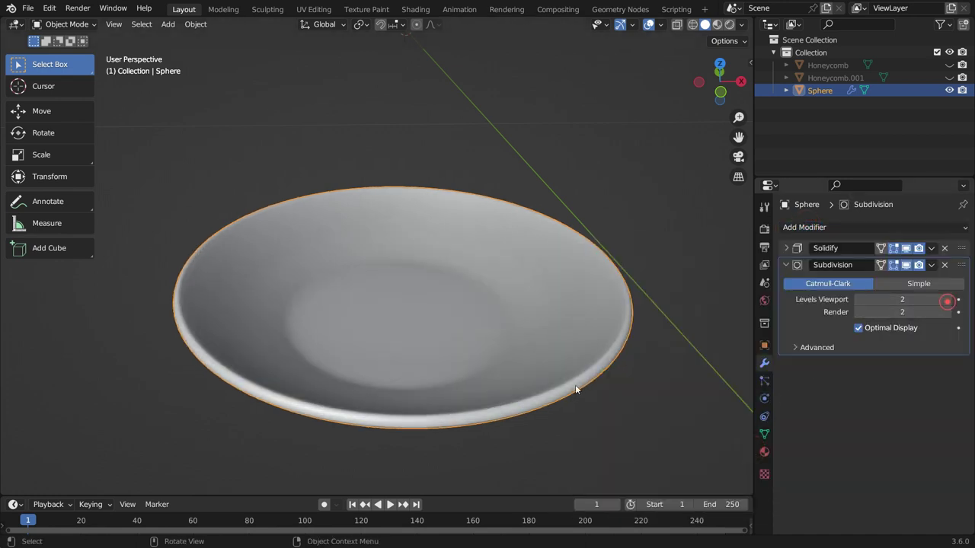
middle_click_drag(576, 391, 523, 387)
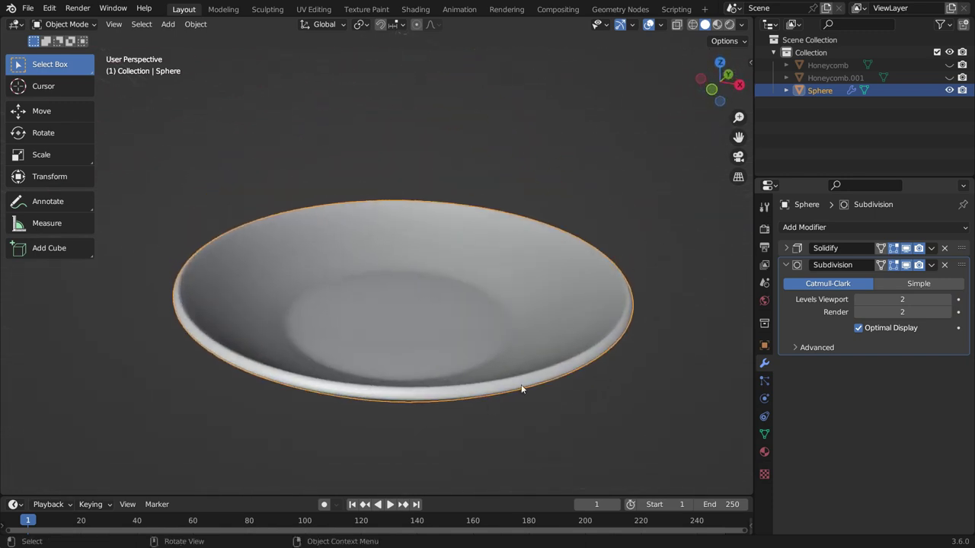
Step: In Front view, move the plate along Z until its base rests on the ground line
key("KP_1")
scroll(544, 381, "down", 4)
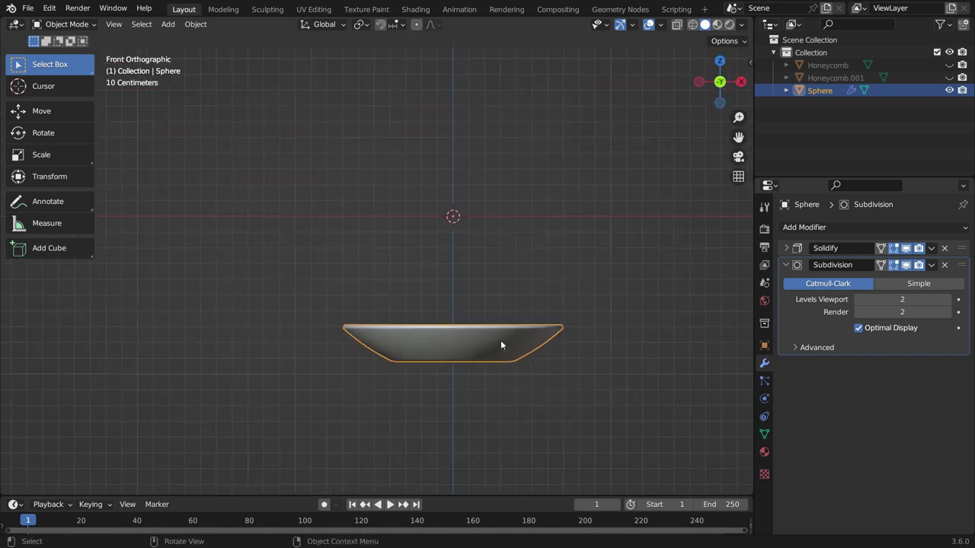
key("g")
key("z")
left_click(469, 206)
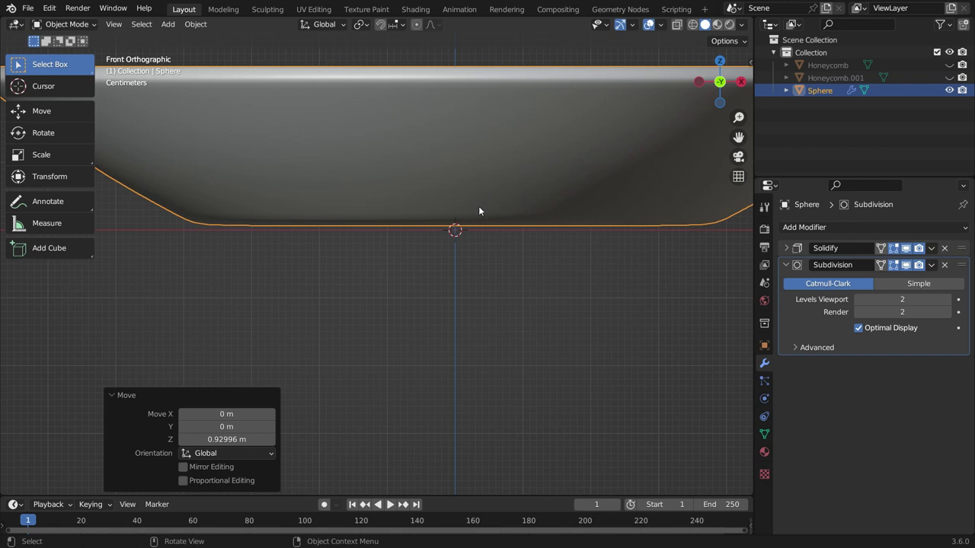
key("g")
key("z")
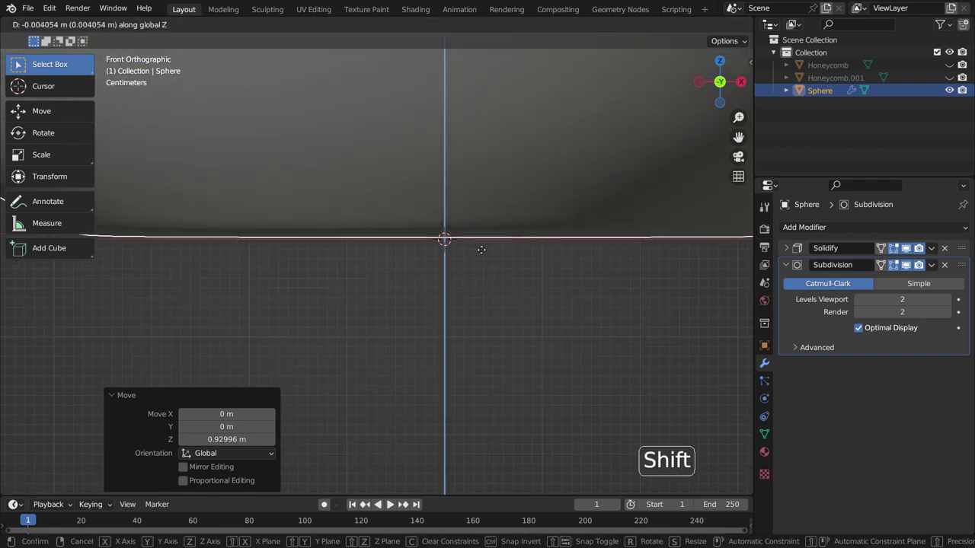
left_click(465, 258)
scroll(435, 335, "down", 6)
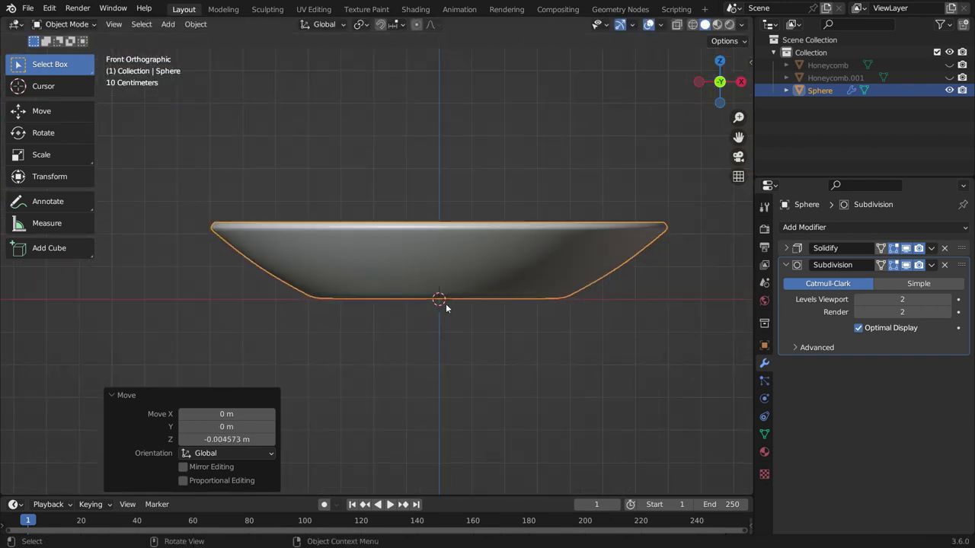
Step: Set the plate's origin to the 3D cursor at its bottom
right_click(449, 262)
mouse_move(450, 318)
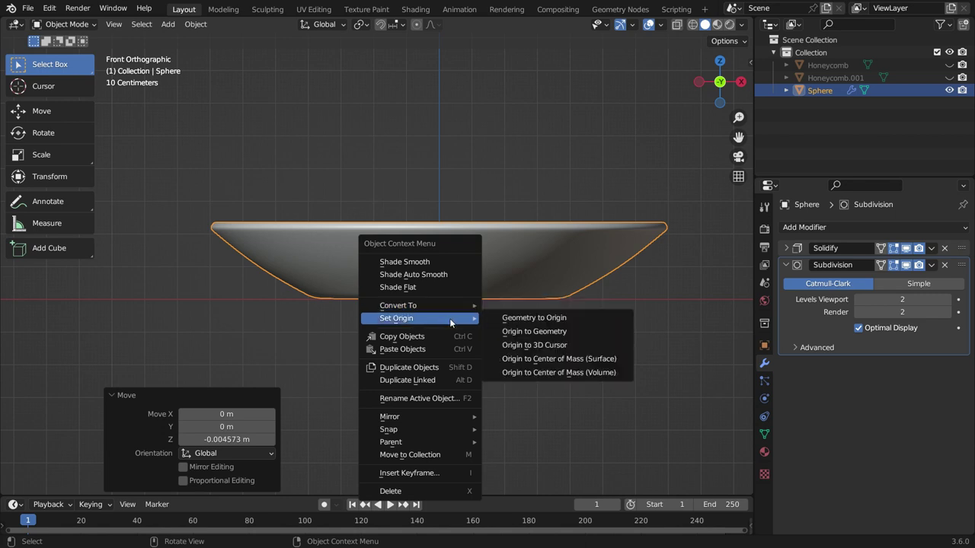
left_click(552, 344)
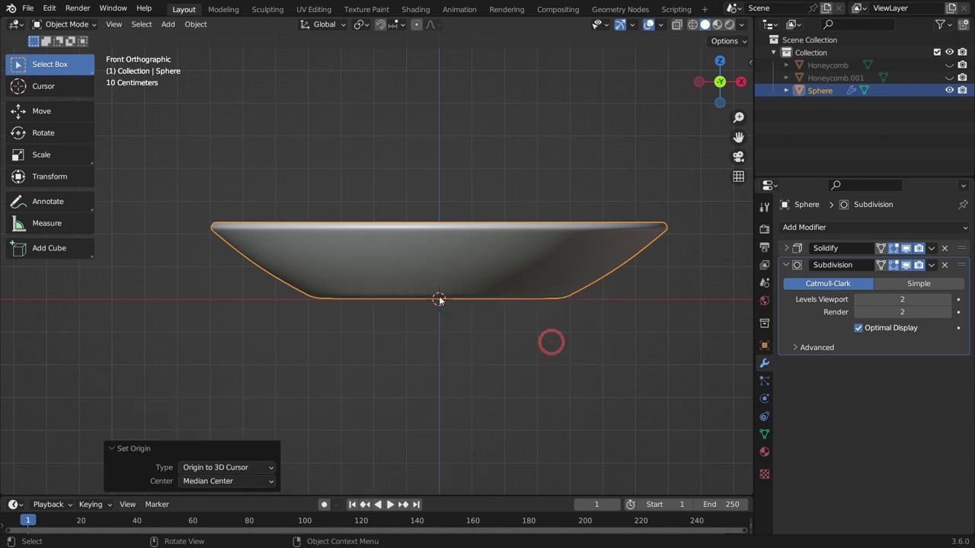
middle_click_drag(439, 300, 381, 328)
scroll(349, 348, "down", 5)
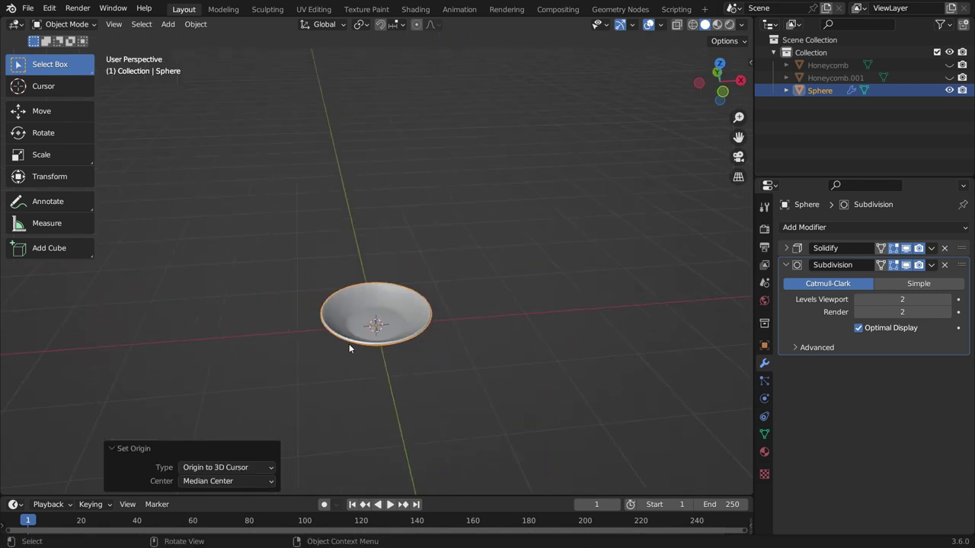
Step: Unhide Honeycomb and Honeycomb.001 and select both slabs
left_click(948, 65)
left_click(948, 77)
scroll(399, 284, "down", 1)
scroll(399, 284, "down", 4)
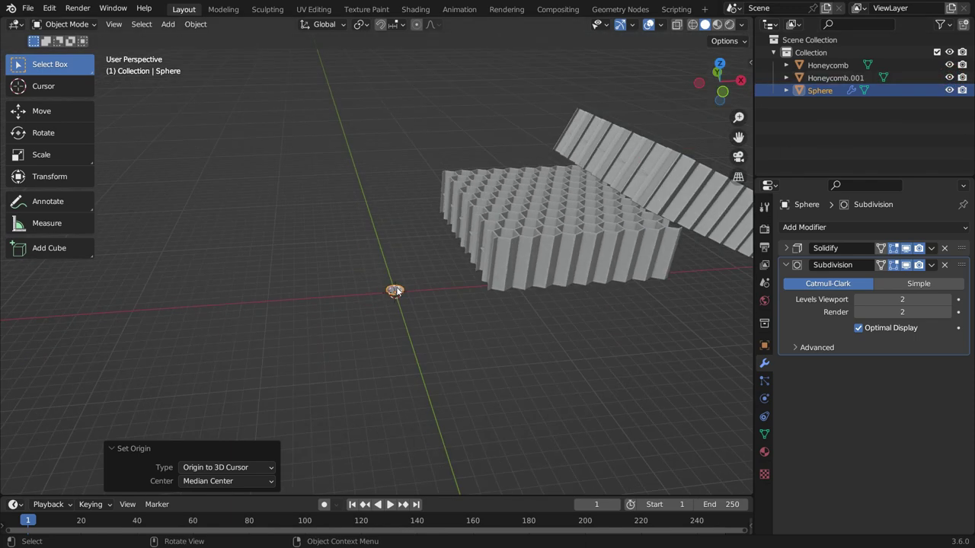
middle_click_drag(411, 284, 497, 284)
left_click(493, 253)
left_click(595, 223, "shift")
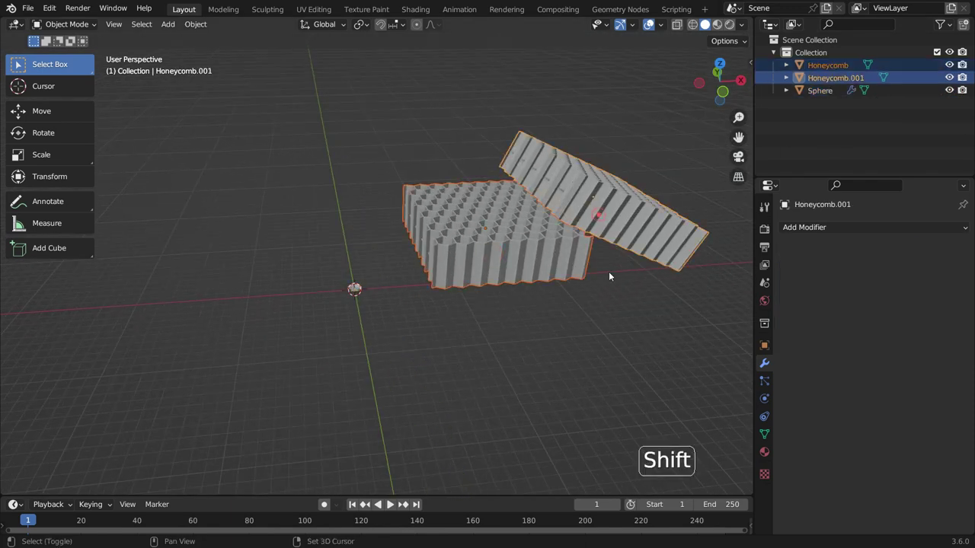
Step: Scale both honeycombs to 0.214 and centre them over the plate in Top view
key("s")
left_click(550, 235)
key("KP_7")
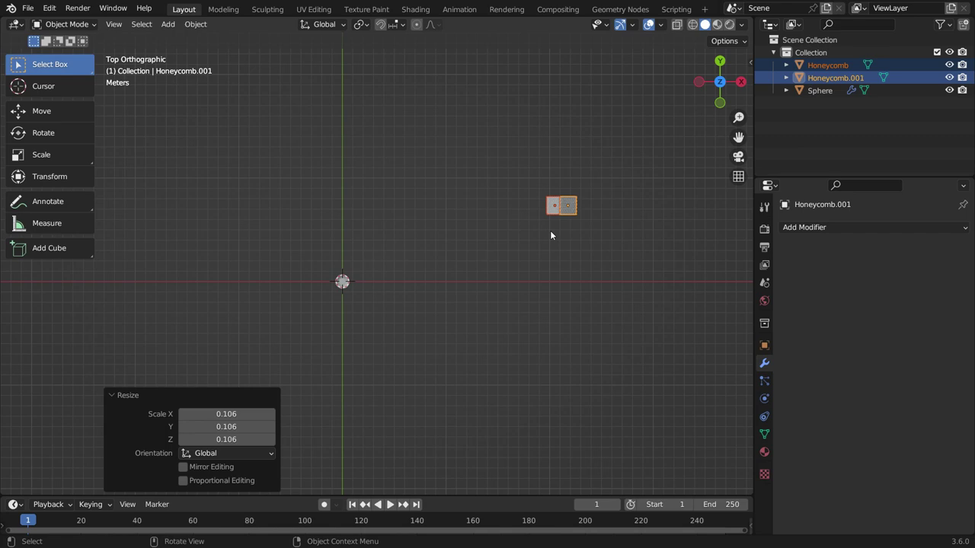
key("g")
left_click(338, 301)
key("KP_Decimal")
key("s")
scroll(479, 309, "down", 5)
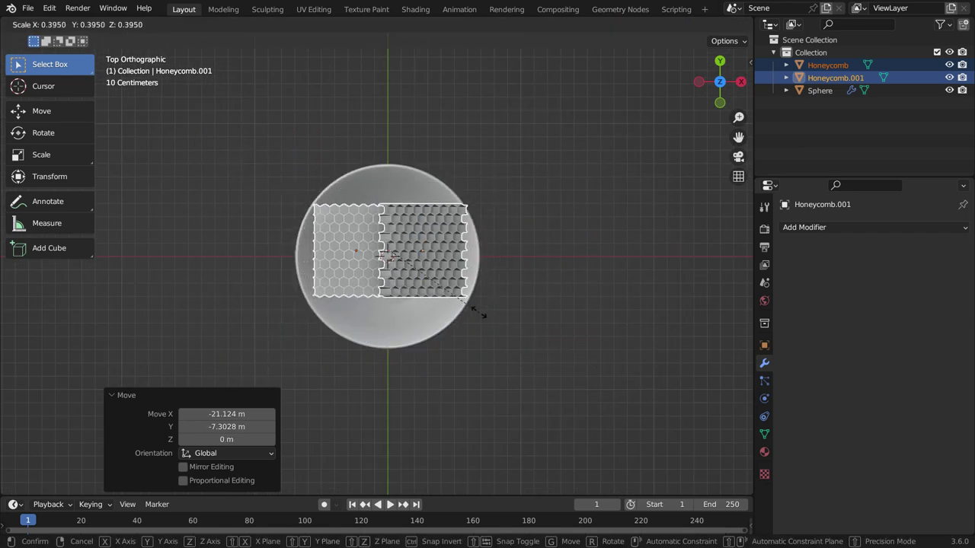
left_click(433, 293)
scroll(402, 277, "up", 5)
key("g")
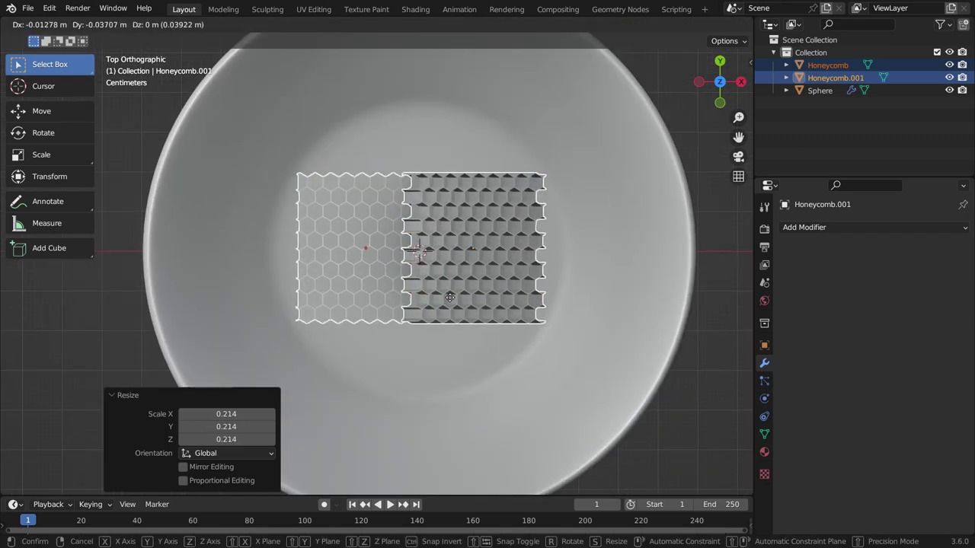
left_click(461, 232)
Step: In Front view, lower the honeycombs along Z into the plate, checking in wireframe shading
key("KP_1")
scroll(482, 284, "down", 4)
key("g")
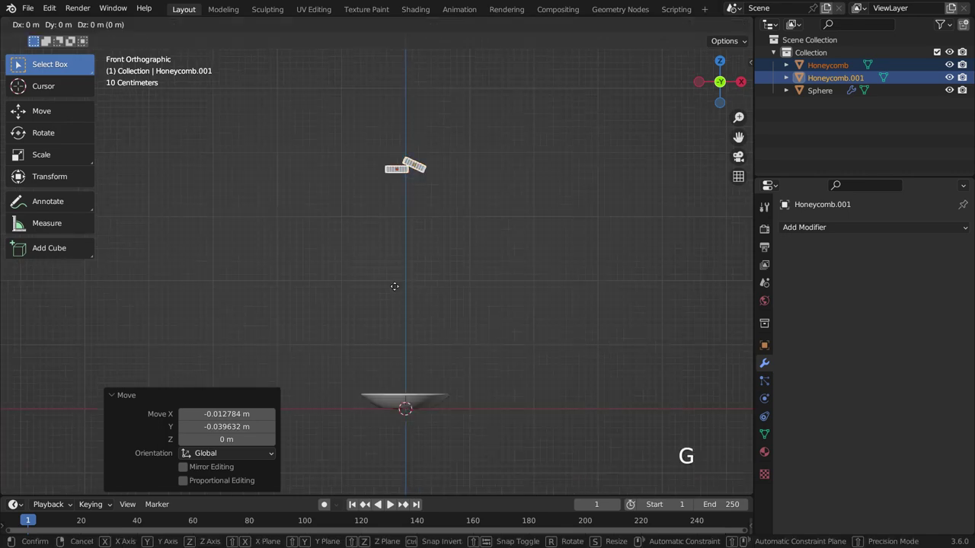
key("z")
left_click(387, 54)
scroll(395, 345, "up", 6)
scroll(395, 344, "up", 2)
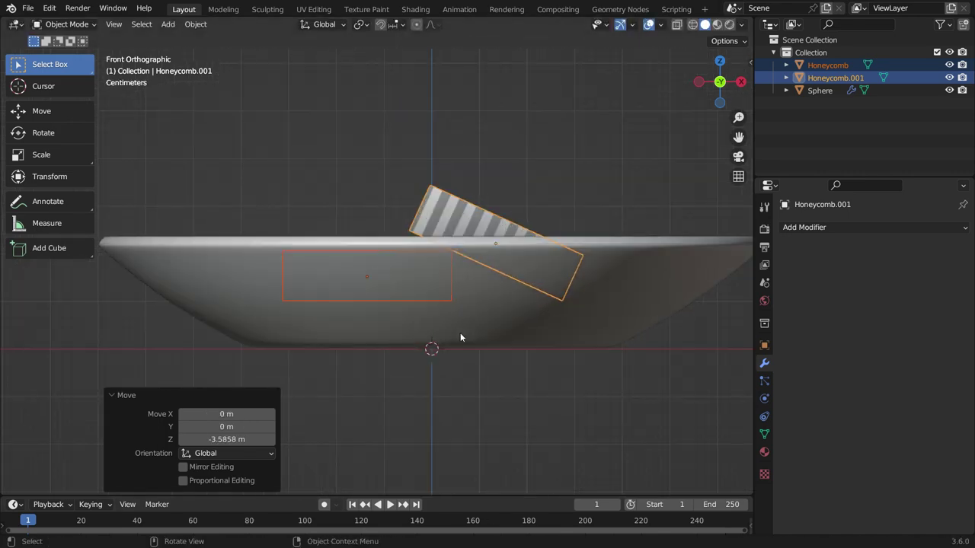
key("z")
left_click(385, 337)
key("g")
key("z")
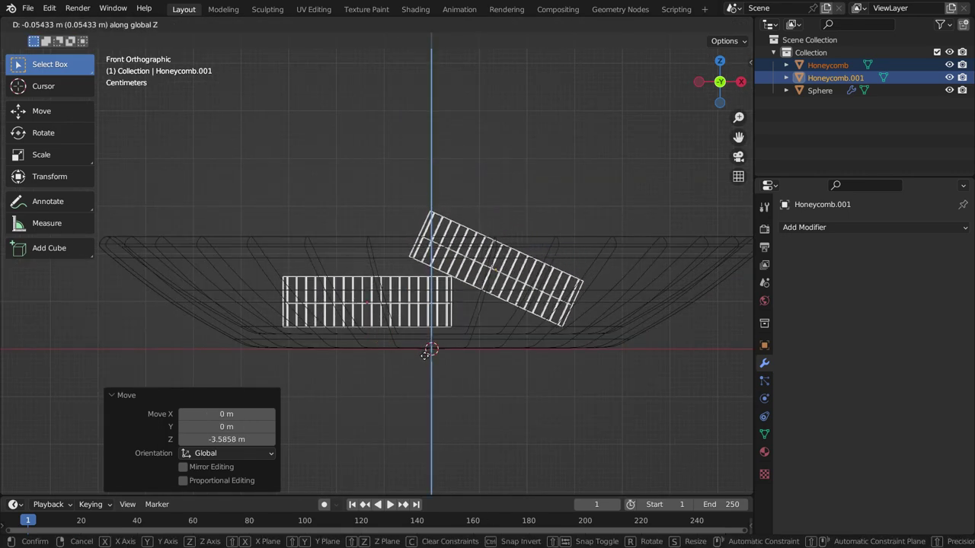
left_click(431, 348)
Step: Return to solid shading, lift the honeycombs slightly to rest in the plate, and deselect
key("z")
left_click(470, 348)
middle_click_drag(471, 348, 471, 349)
scroll(471, 345, "up", 4)
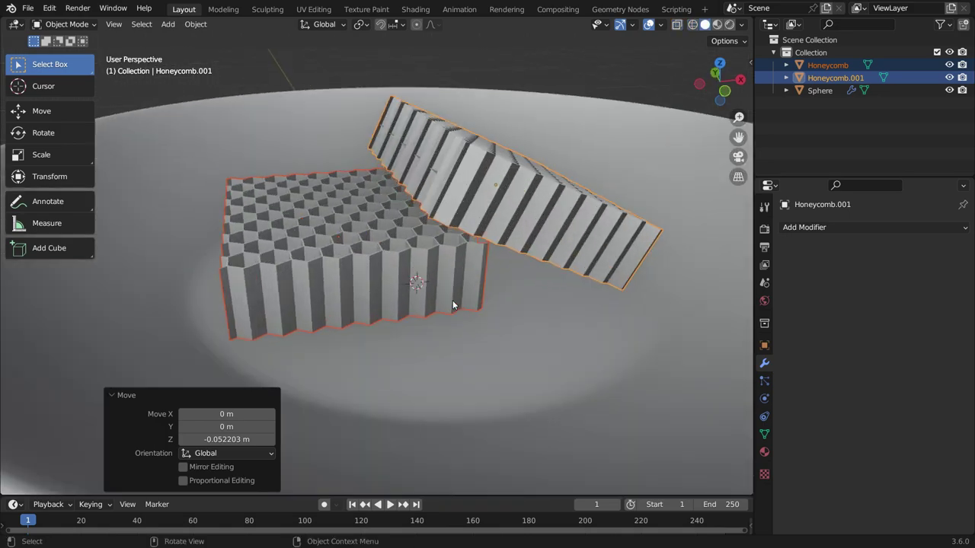
key("g")
key("z")
left_click(456, 308)
scroll(456, 308, "down", 4)
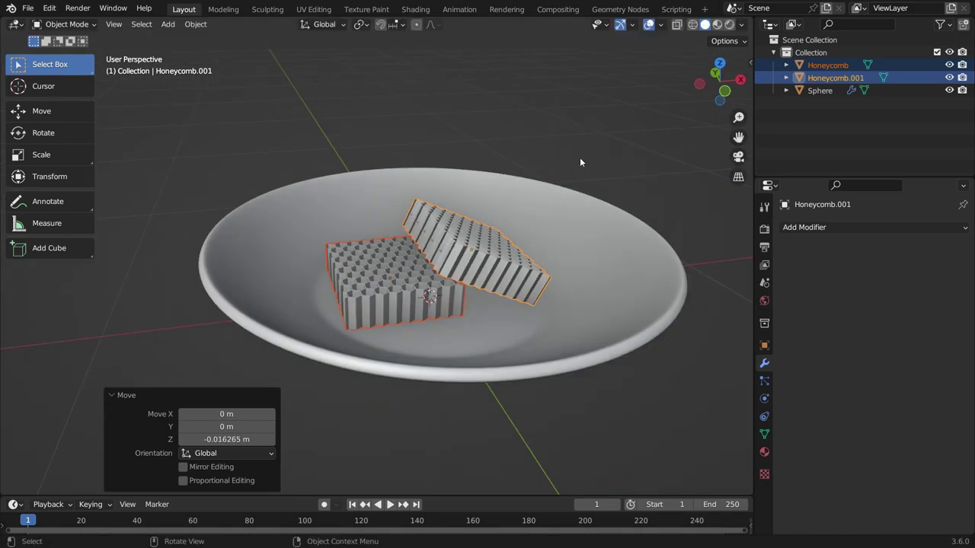
left_click(580, 157)
middle_click_drag(579, 157, 486, 336)
scroll(466, 355, "down", 2)
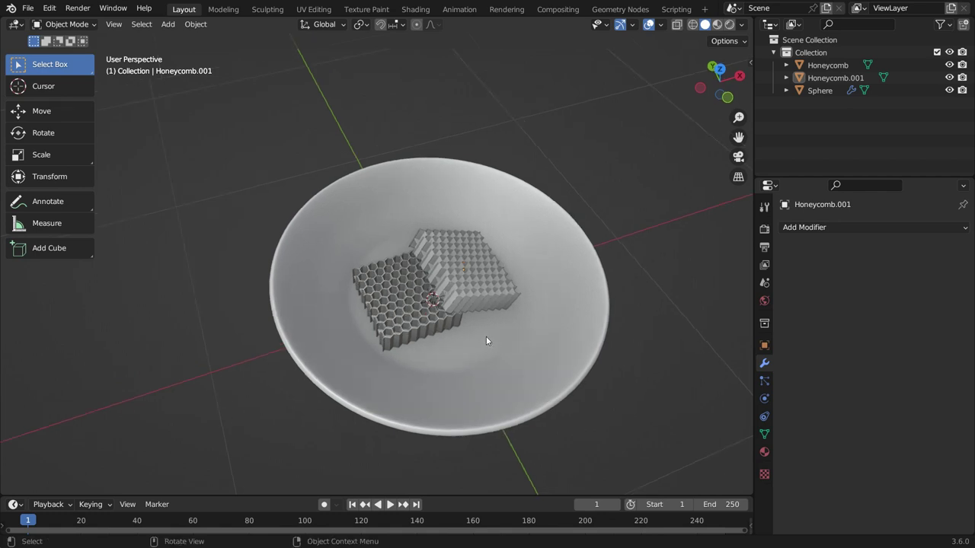
Step: Set the viewport shading lighting to MatCap with a shiny, glossy matcap
left_click(741, 25)
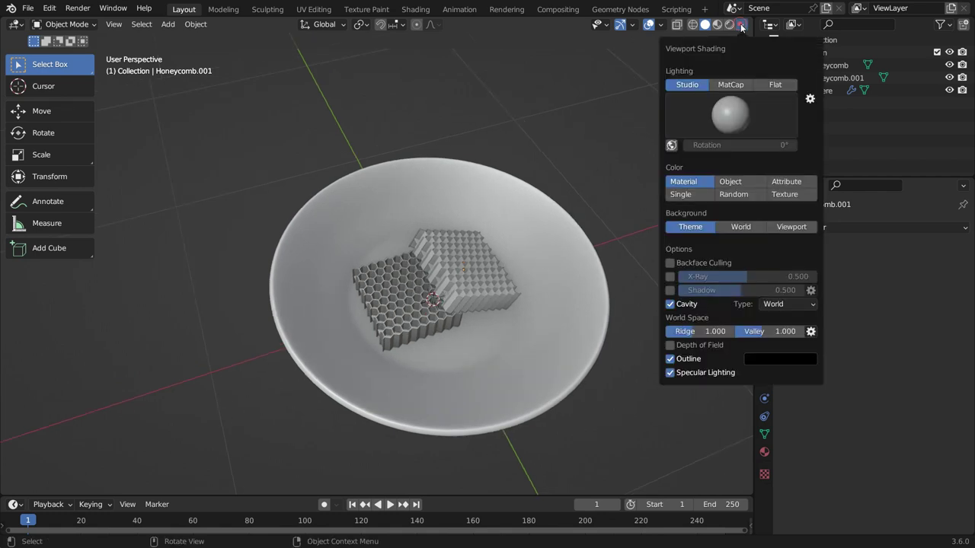
left_click(738, 85)
left_click(733, 112)
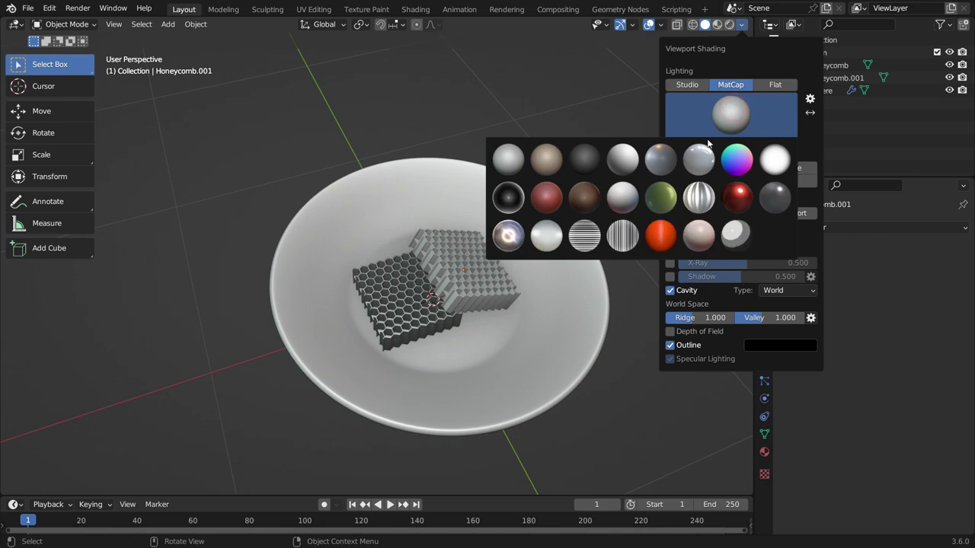
left_click(699, 162)
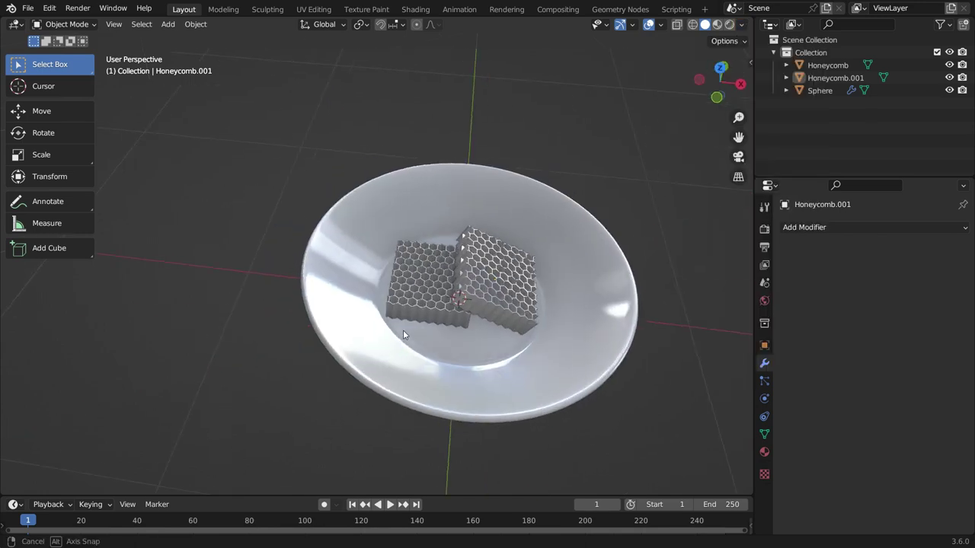
scroll(392, 329, "up", 2)
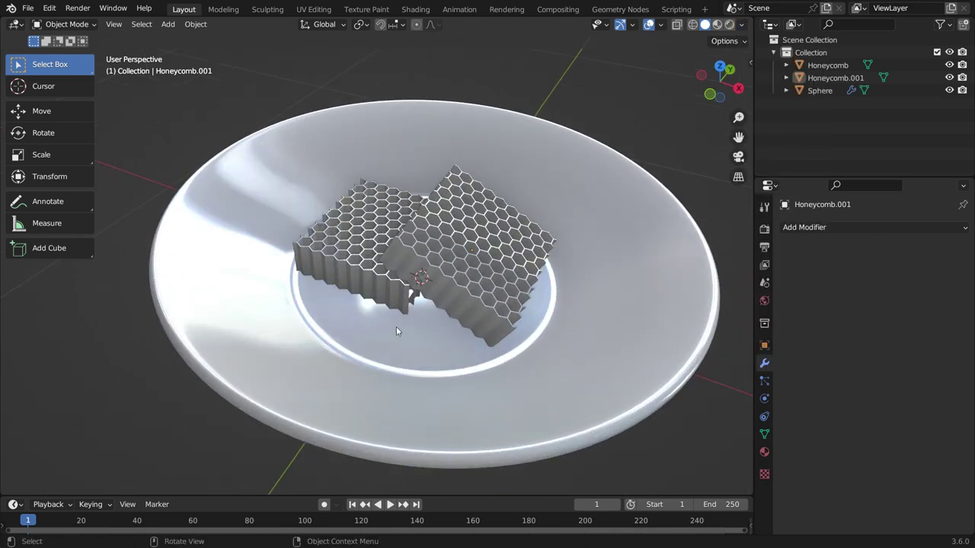